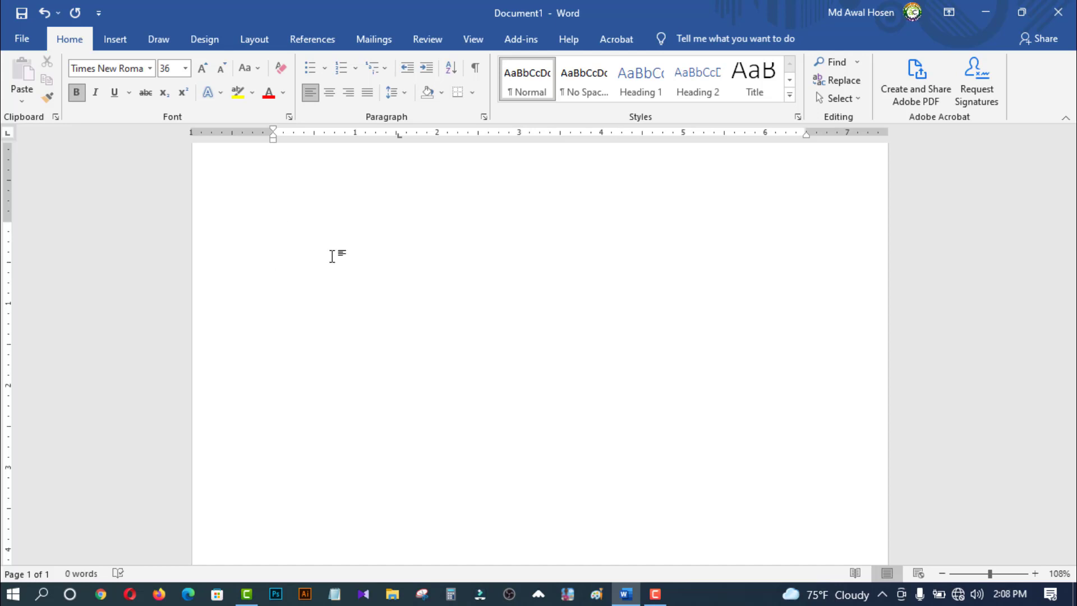
Type English name words in Times New Roman and their Bangla equivalents in SutonnyMJ, toggling fonts with Ctrl+Alt+B, ending with 'Creative'
text(Awa)
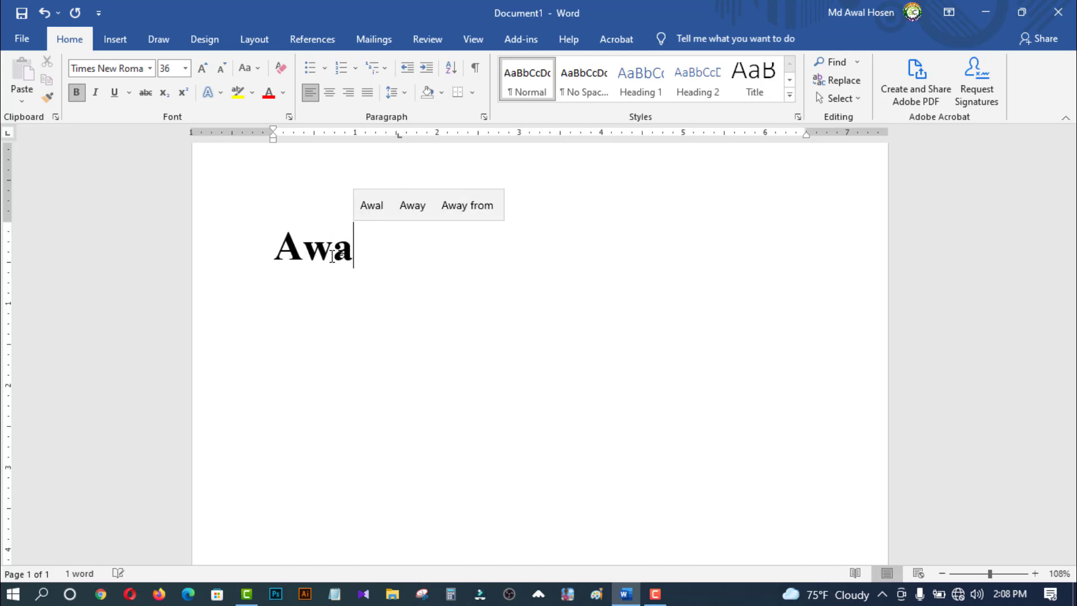
text(l)
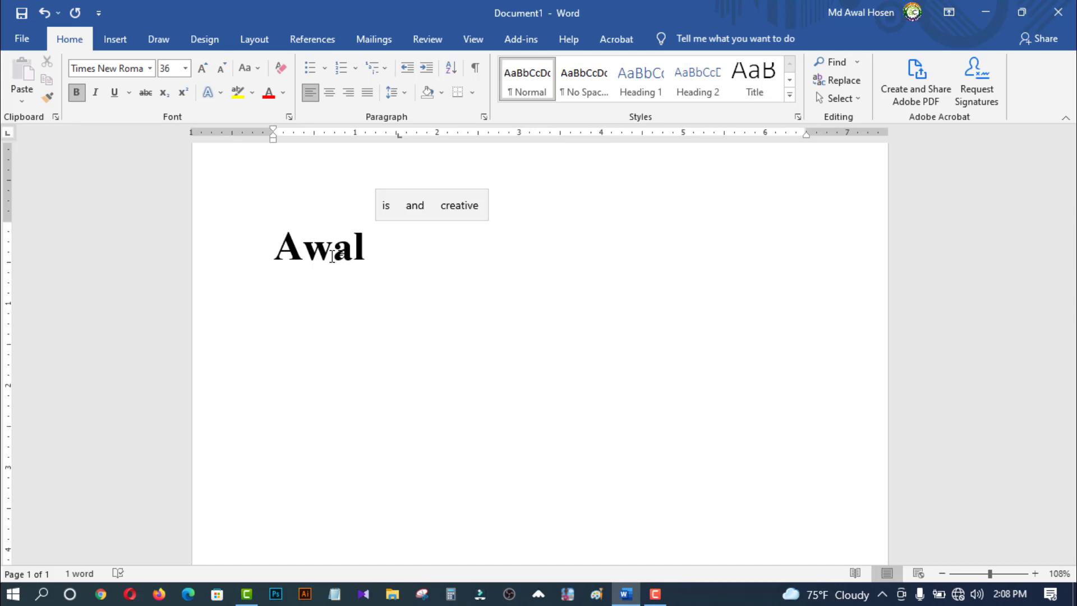
key(ctrl+alt+b)
text(gf)
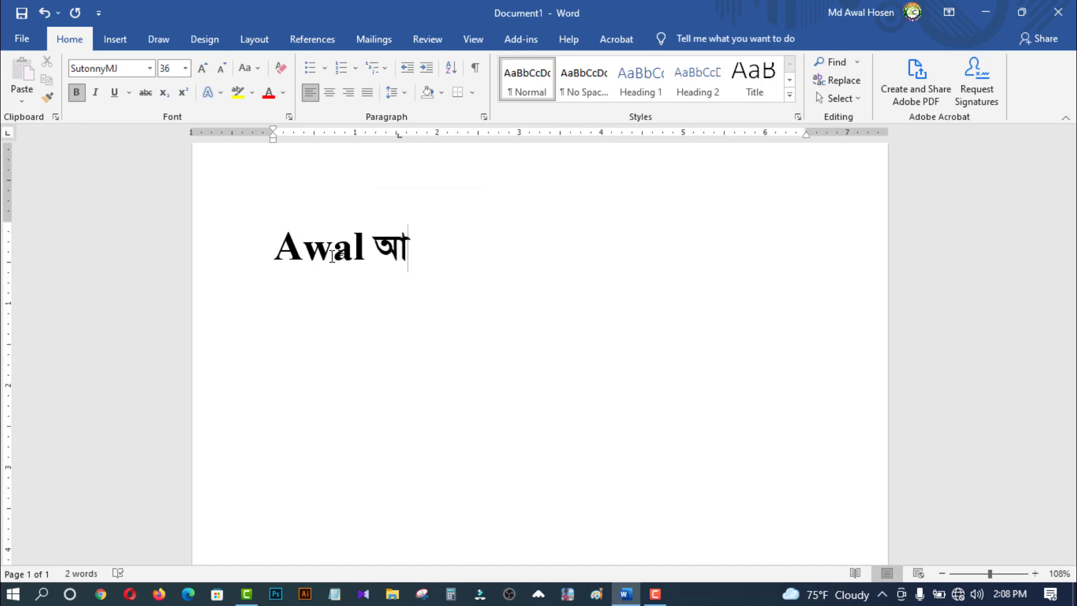
text(xWf)
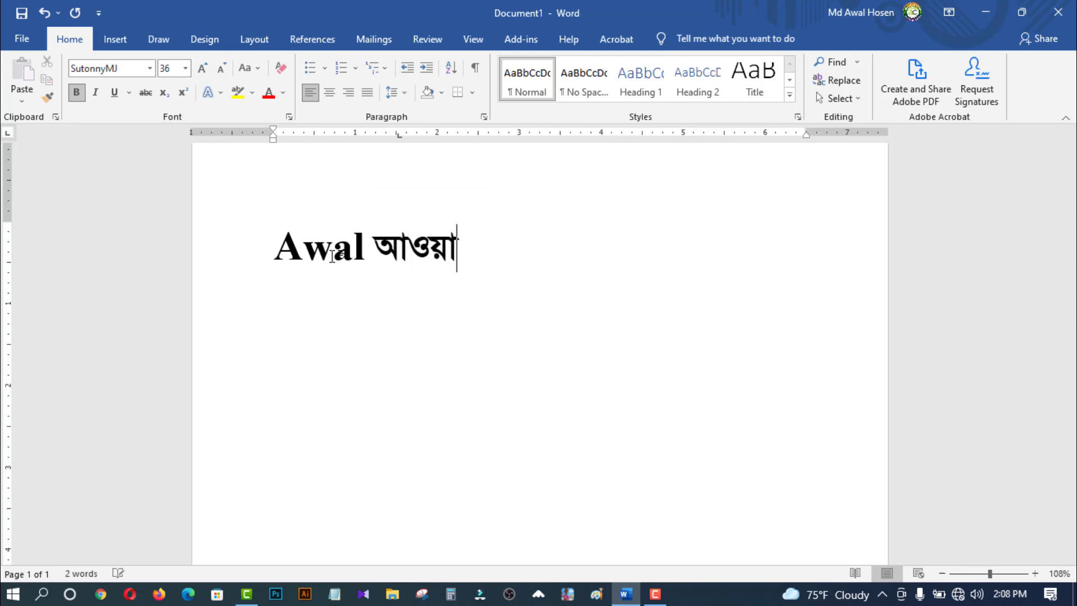
text(v)
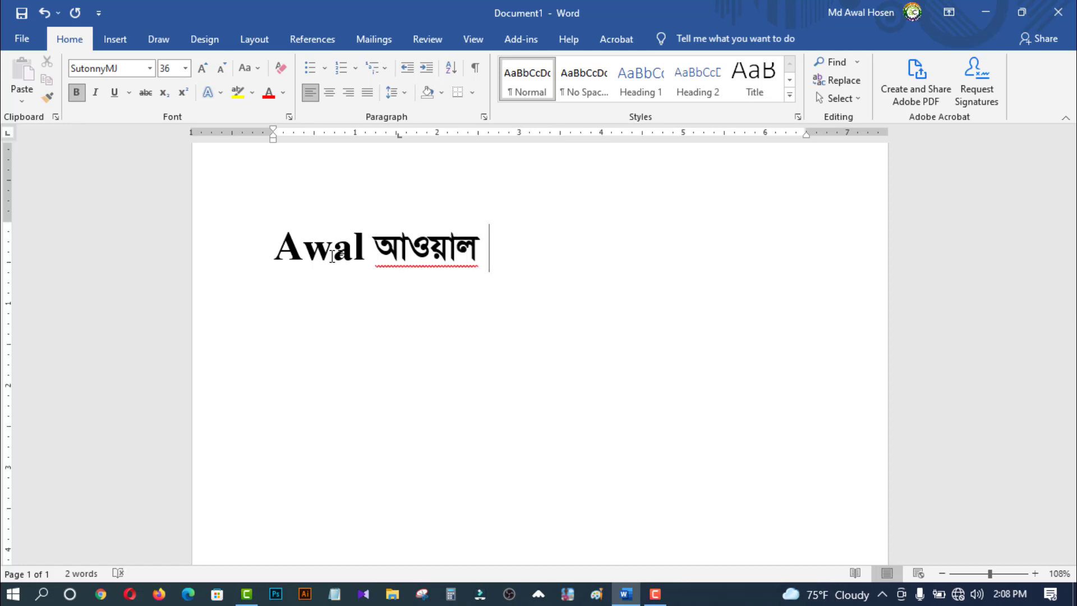
key(ctrl+alt+b)
text(Hose)
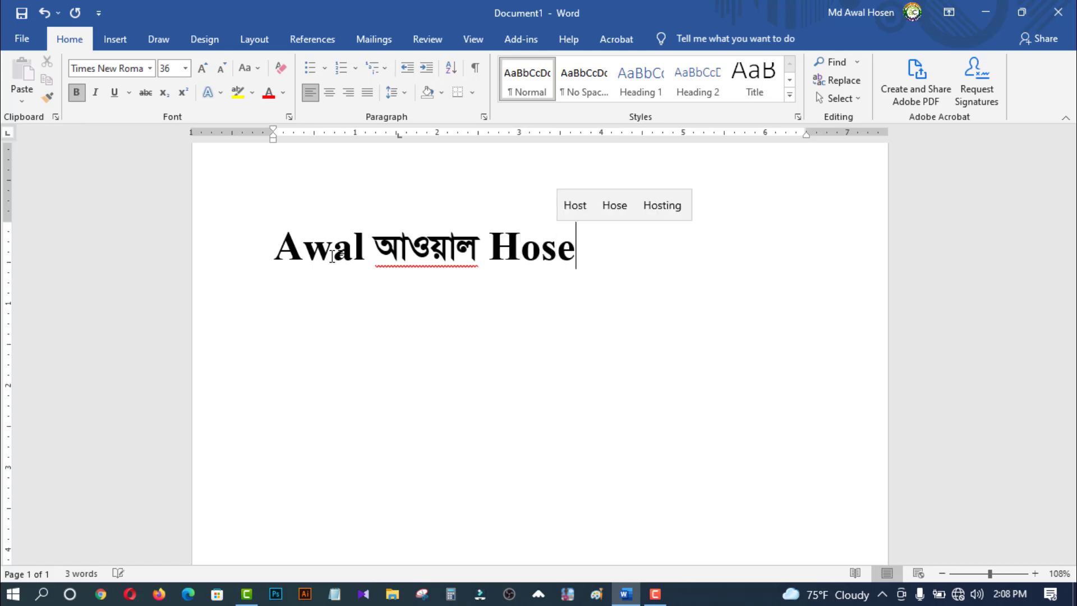
text(n)
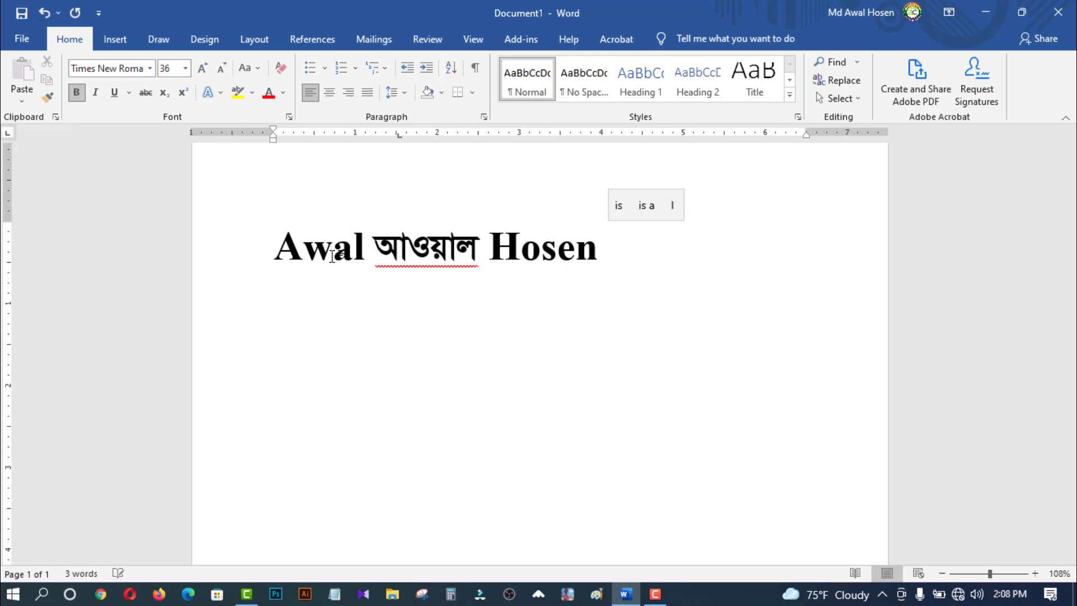
key(ctrl+alt+b)
text(c)
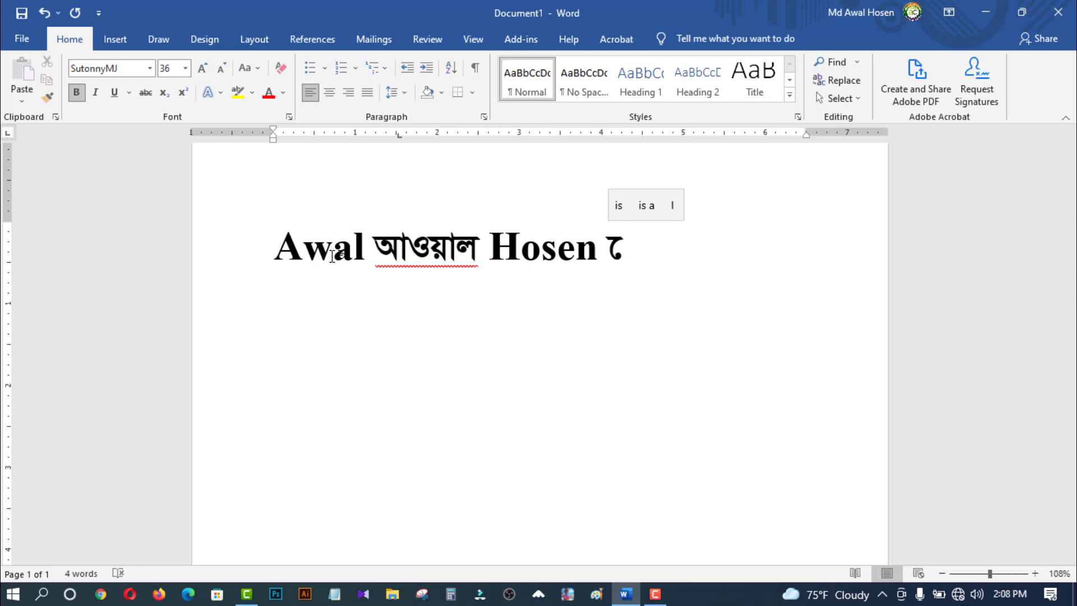
text(i)
text(fc)
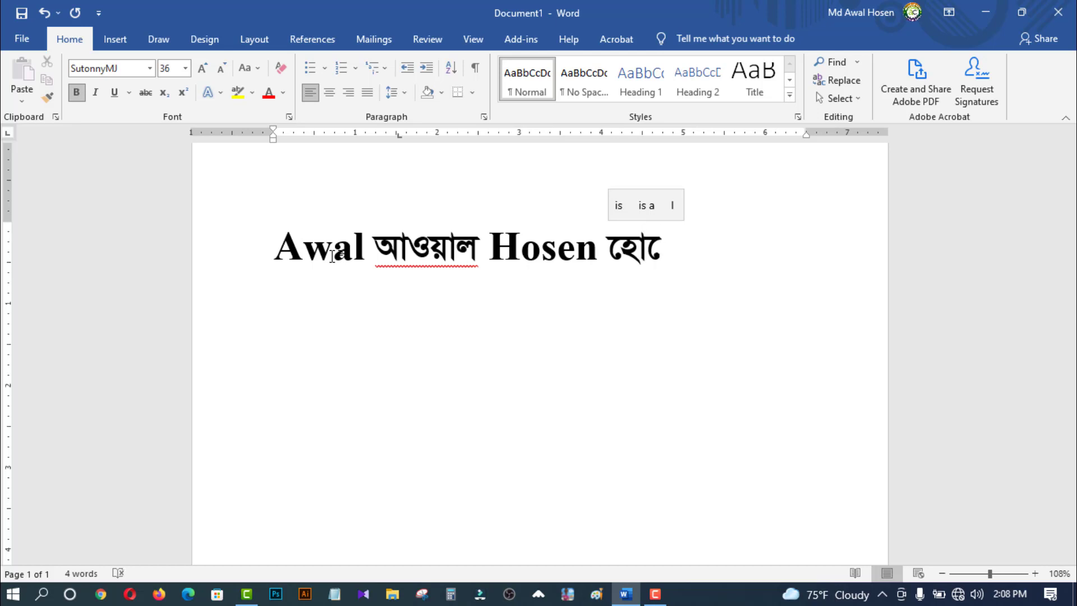
text(nb)
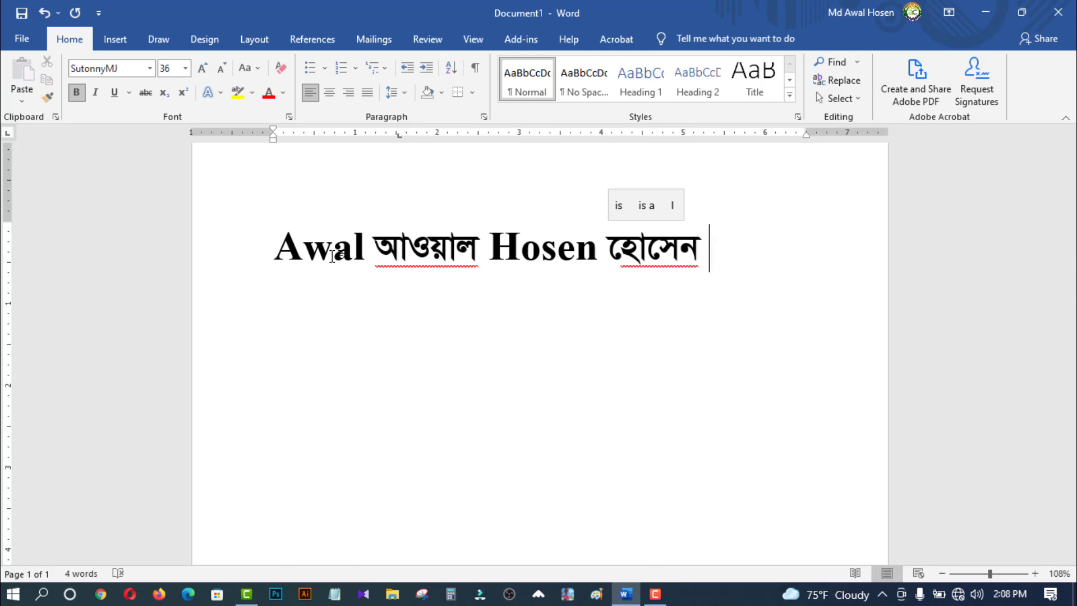
key(ctrl+alt+b)
text(C)
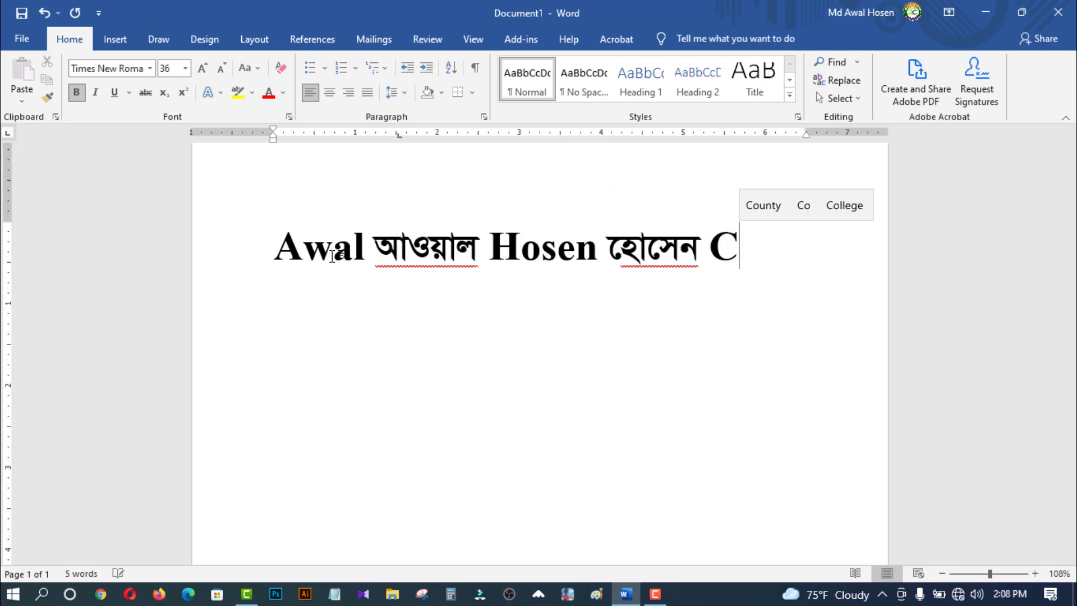
text(reativ)
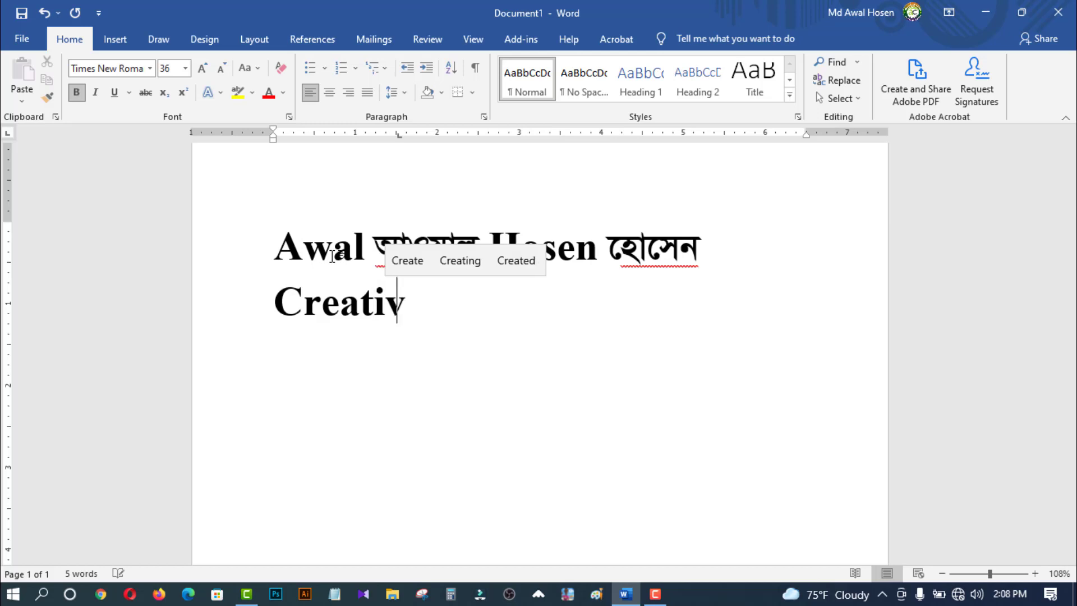
text(e)
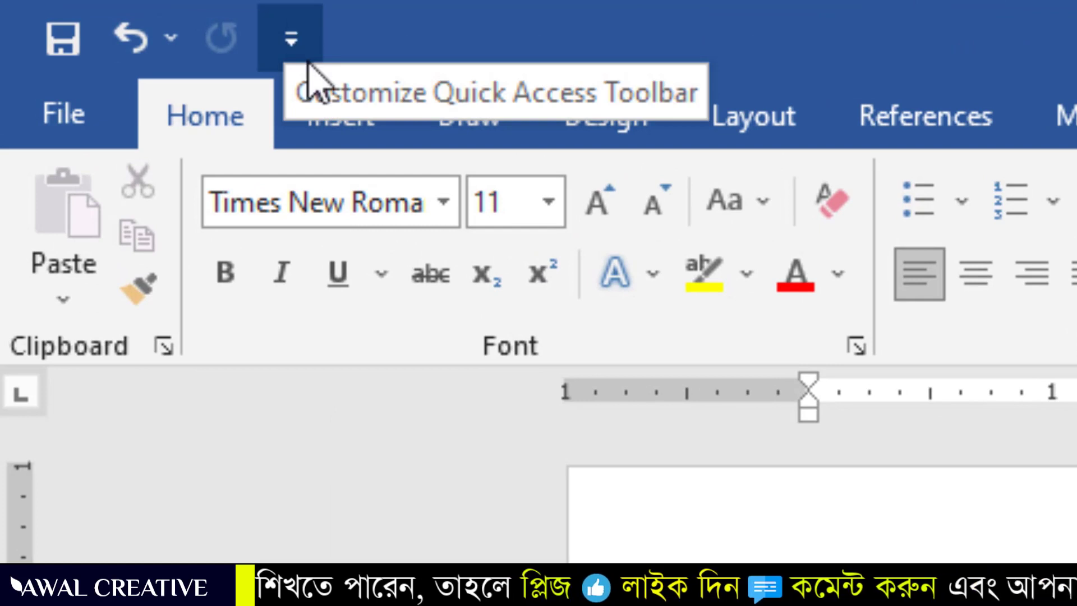
click(289, 35)
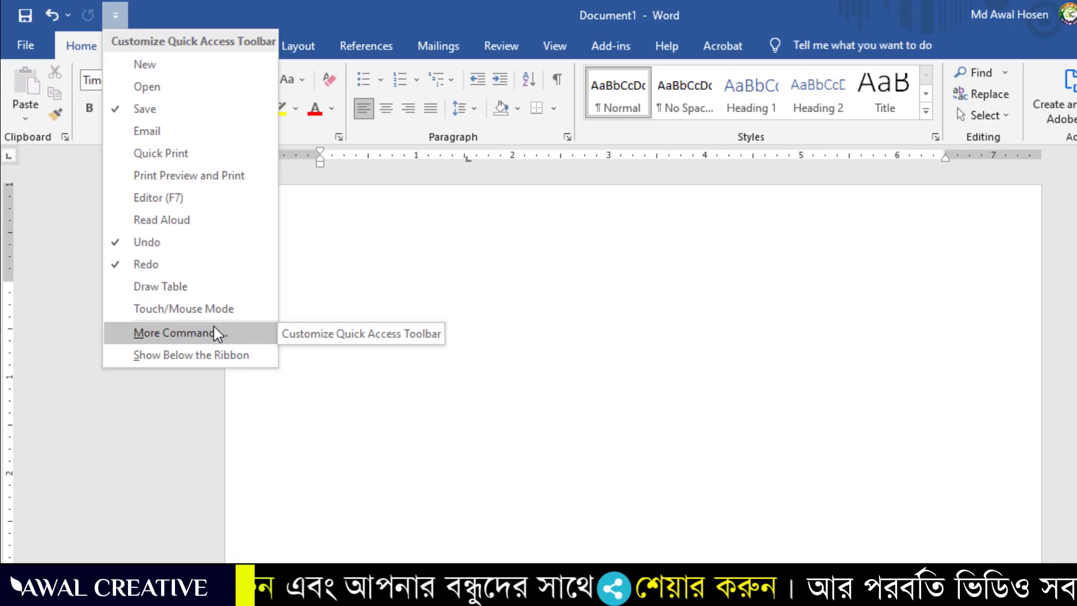
click(258, 503)
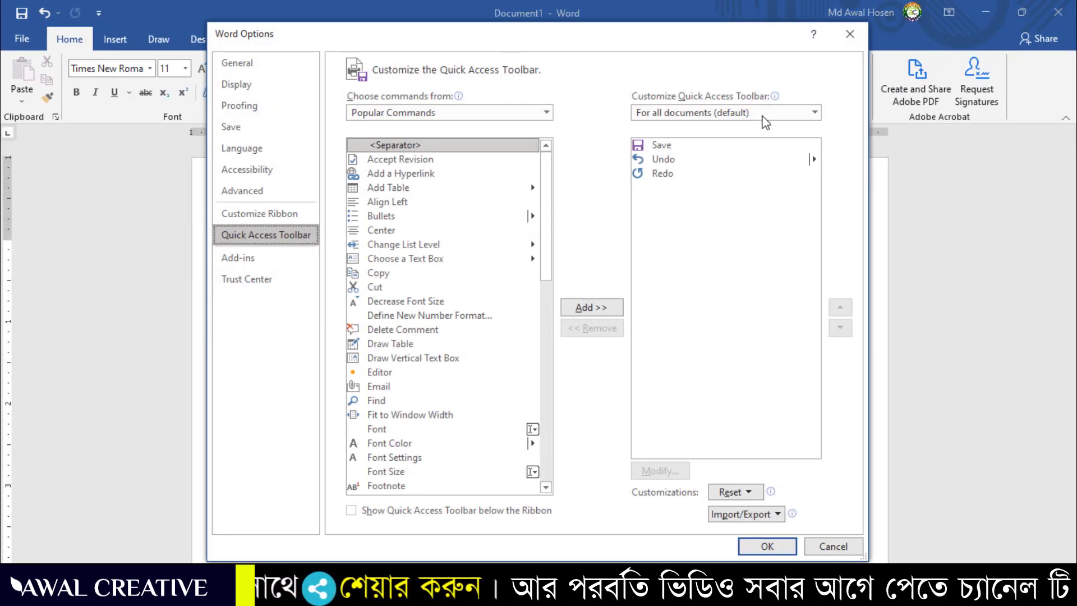
click(850, 39)
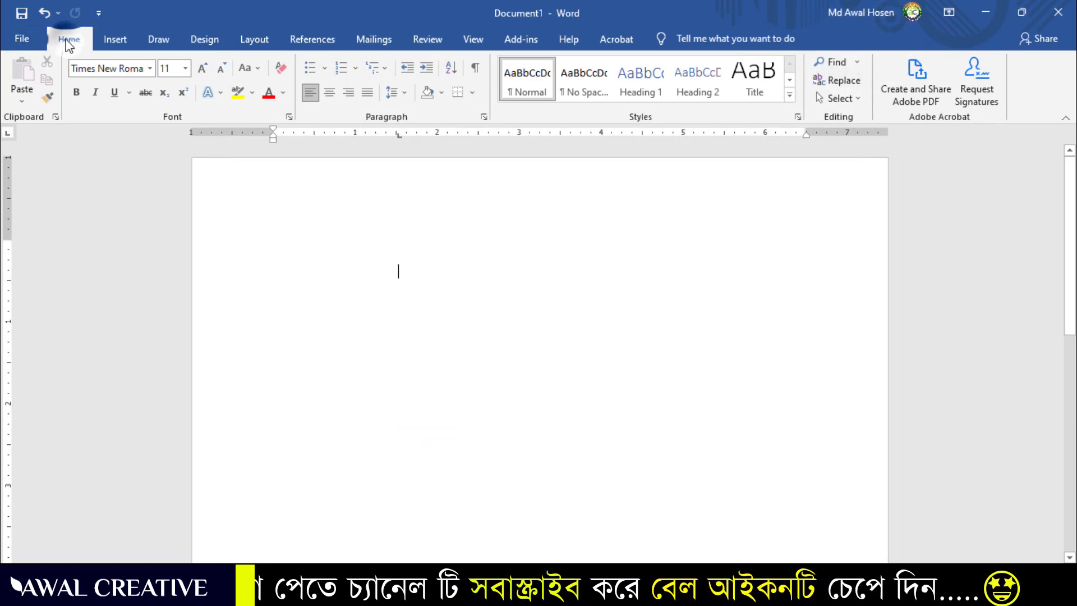
Browse the Insert, Draw and Design tabs
click(115, 41)
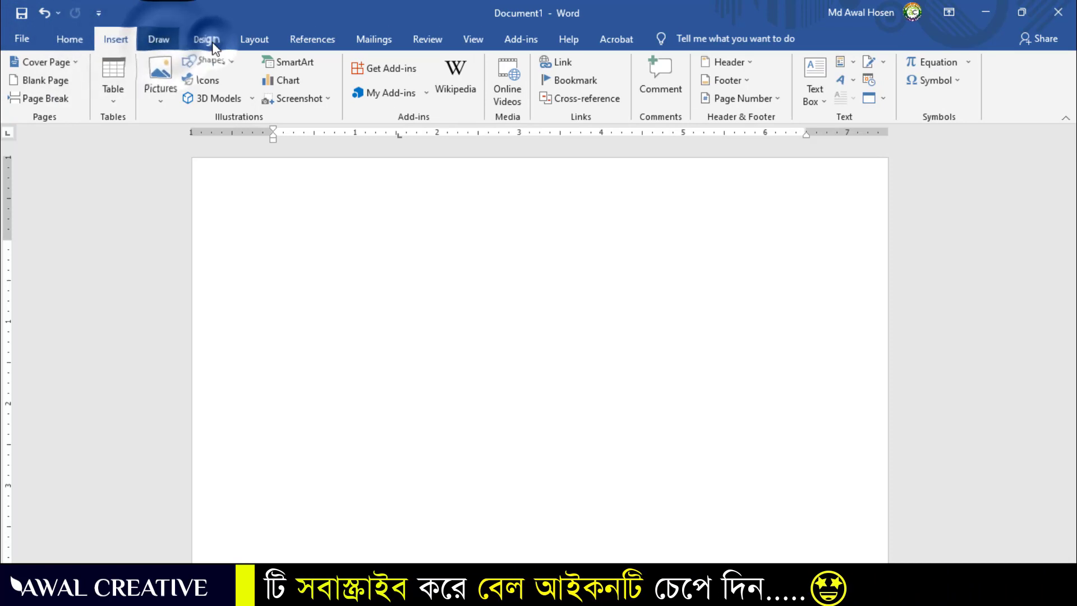
click(159, 39)
click(193, 40)
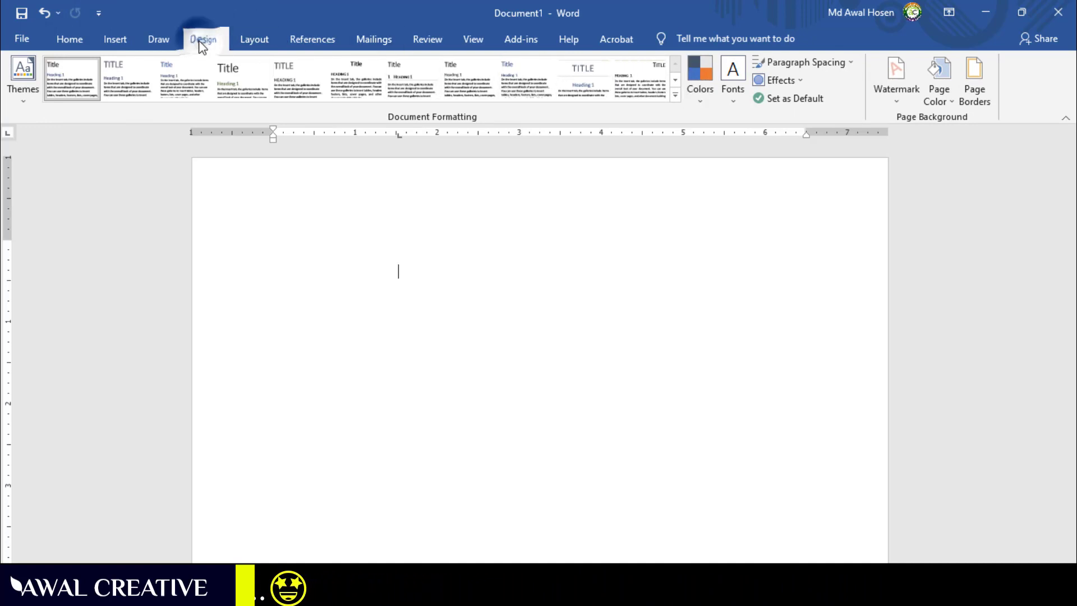
Bring up the ribbon shortcut menu with Customize the Ribbon over the Home commands
right_click(457, 75)
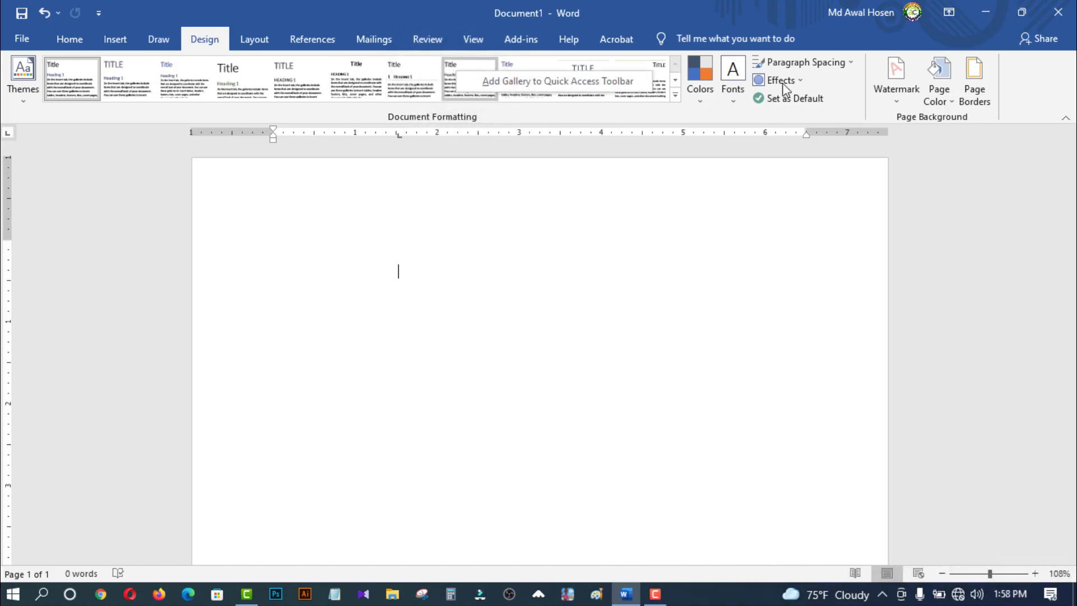
click(844, 91)
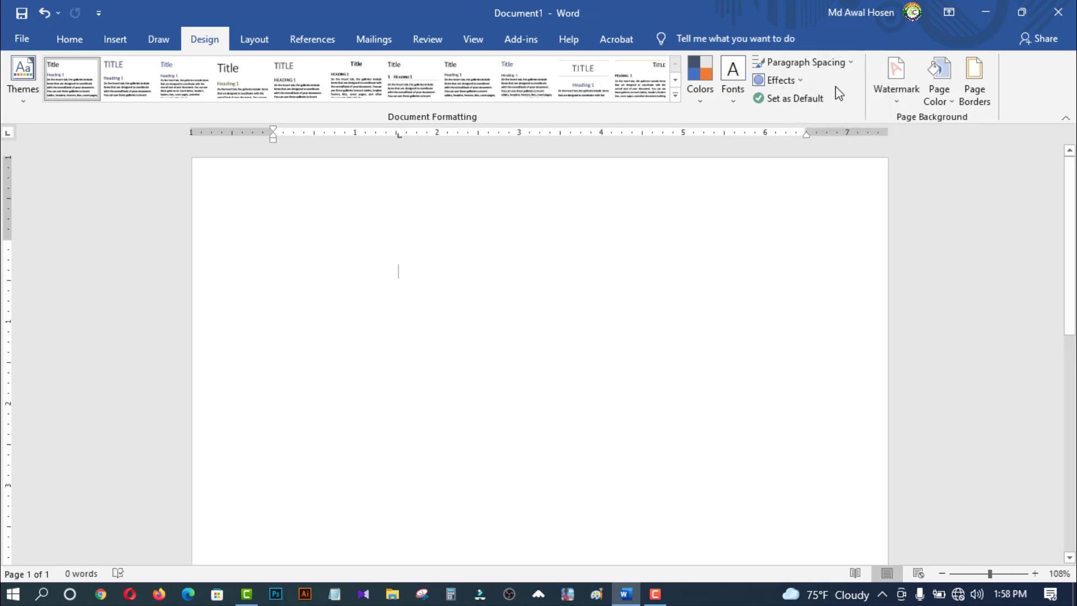
right_click(839, 93)
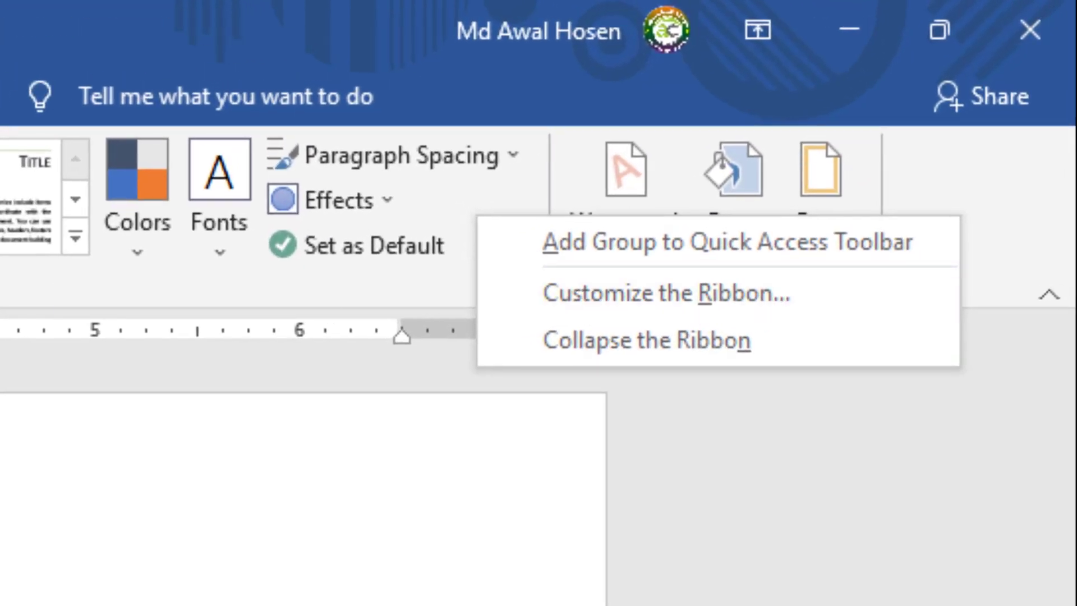
key(Escape)
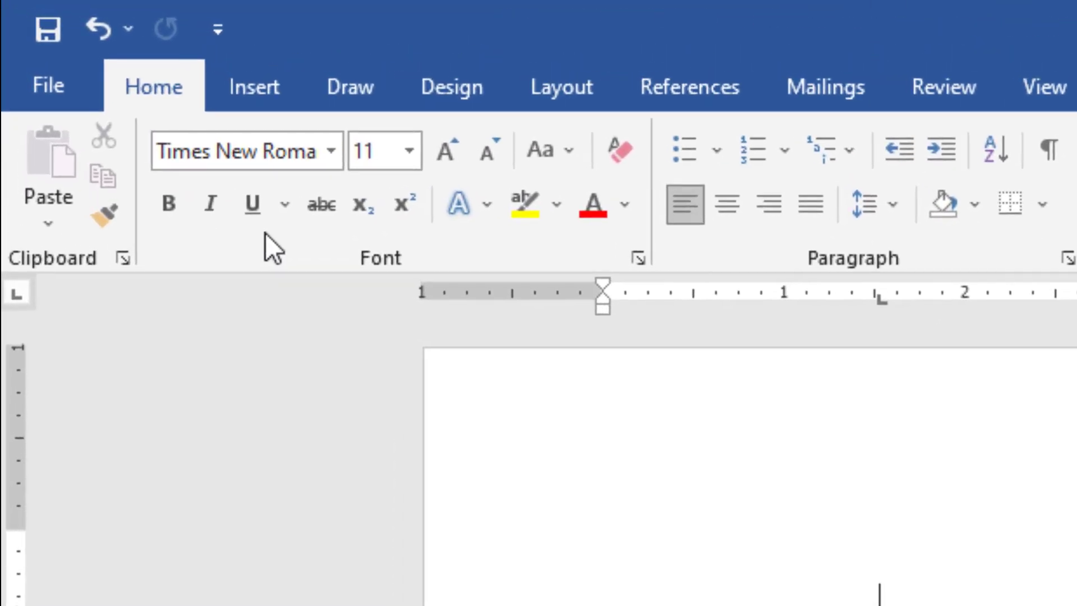
right_click(228, 235)
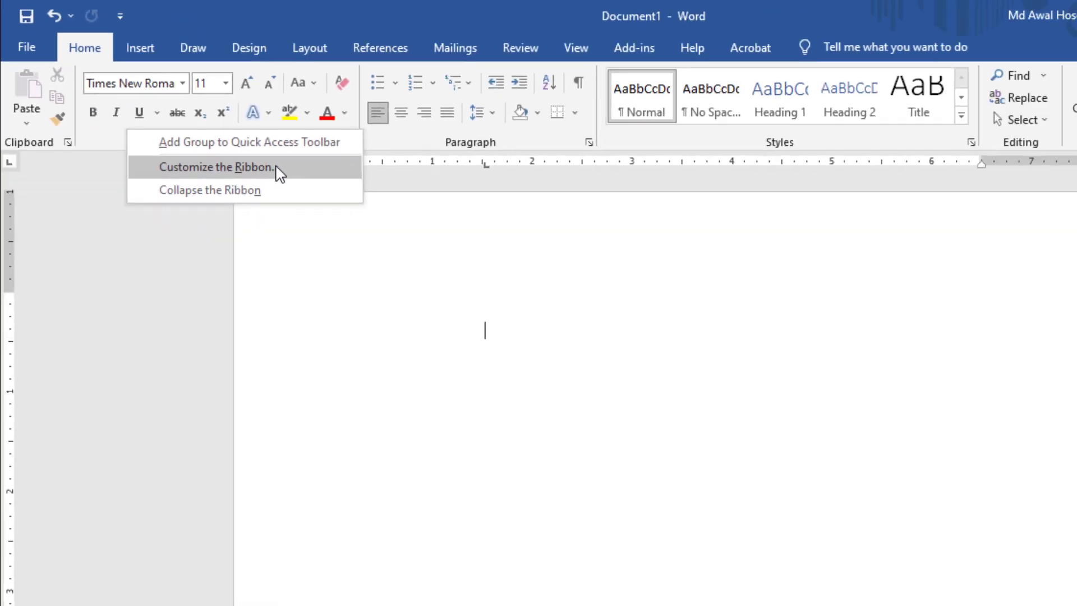
Open Word Options on its General page through File > More > Options
click(278, 169)
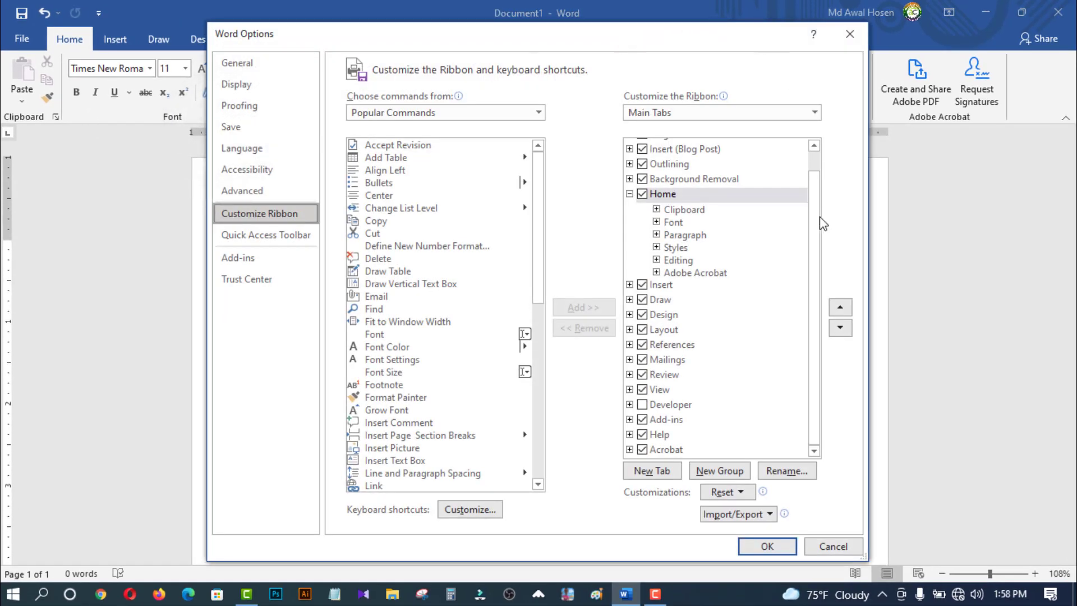
click(850, 35)
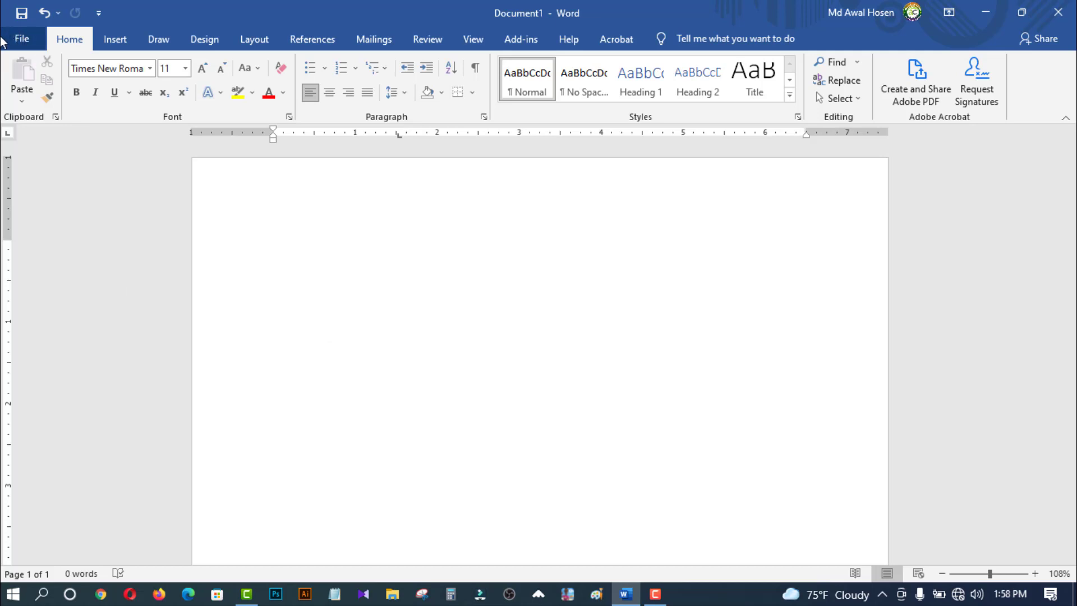
click(20, 41)
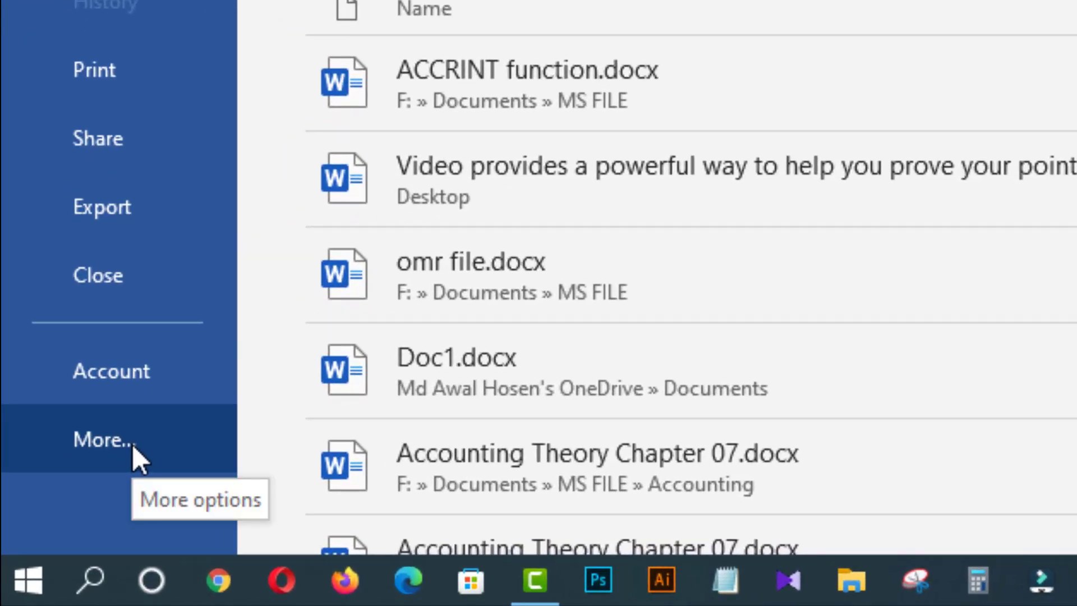
click(133, 443)
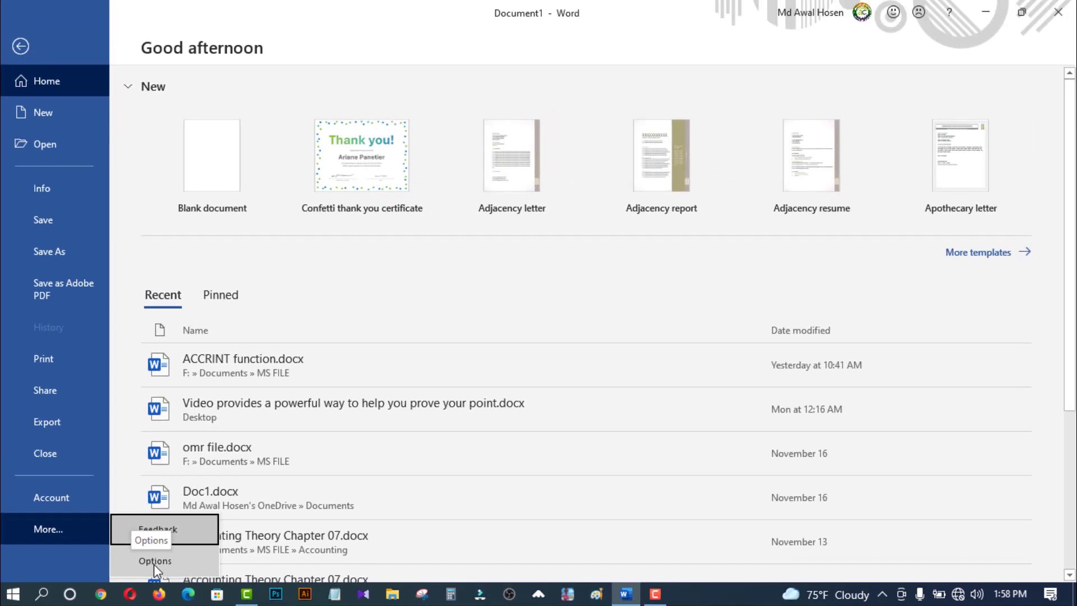
click(154, 564)
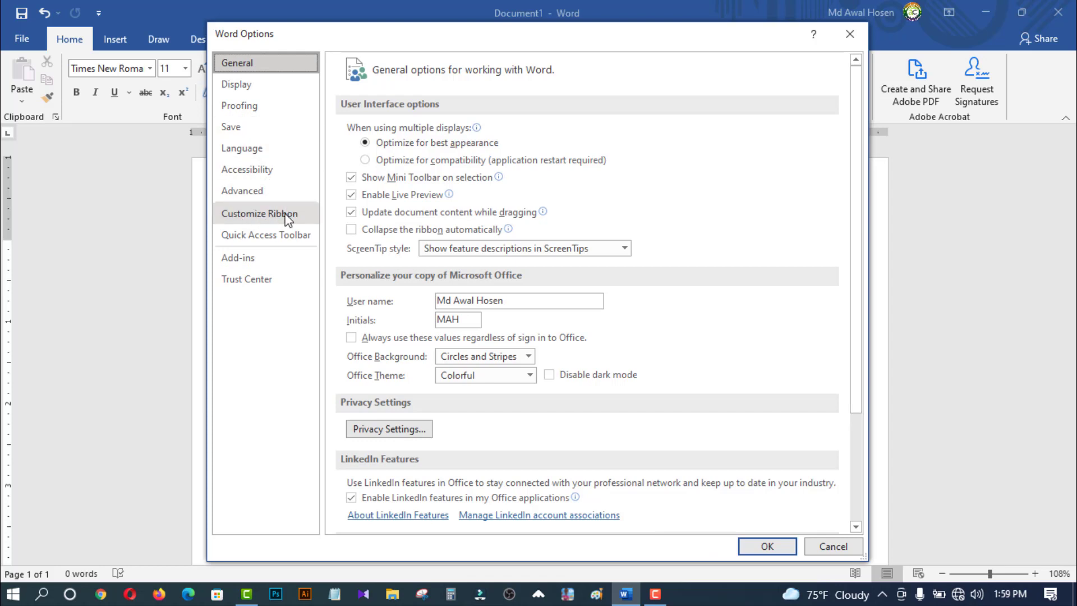
Switch Word Options to the Customize Ribbon page showing the Keyboard shortcuts option
click(239, 214)
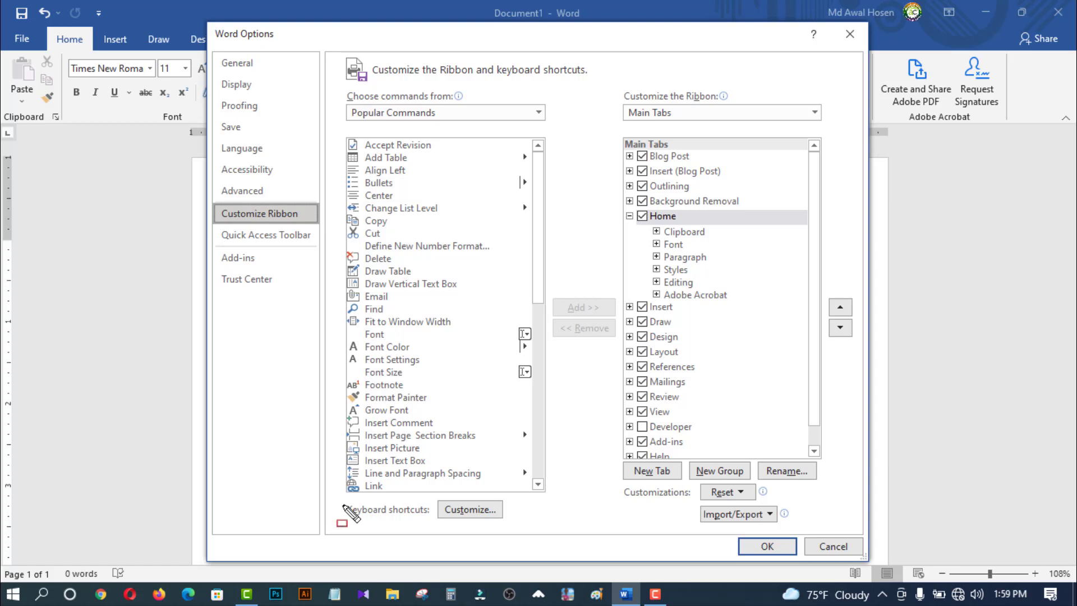
drag(338, 496, 552, 521)
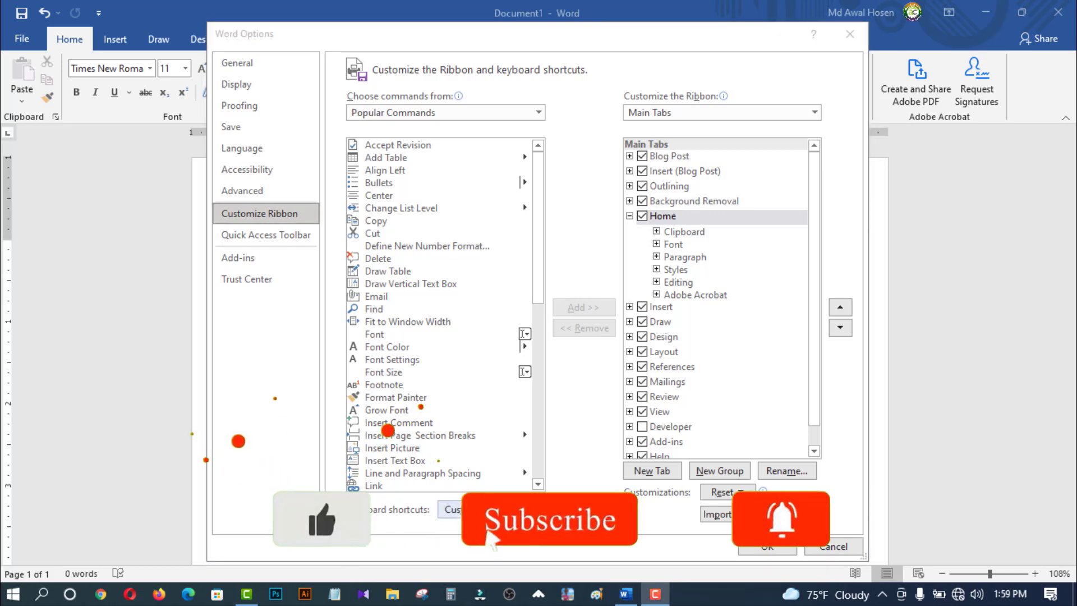
Open the Customize Keyboard dialog from the Keyboard shortcuts Customize button
click(450, 509)
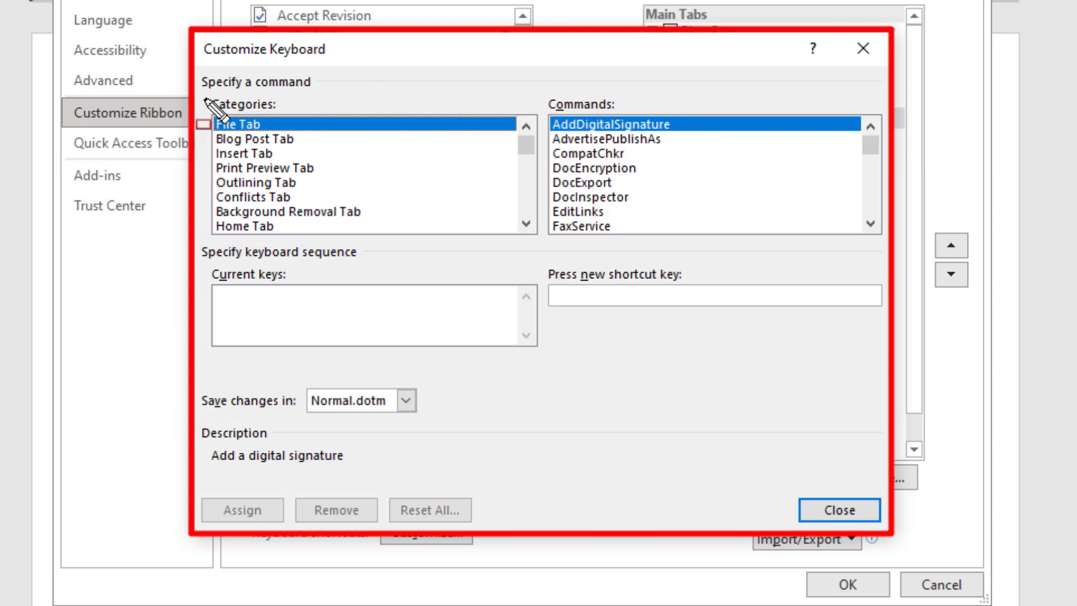
drag(205, 100, 540, 247)
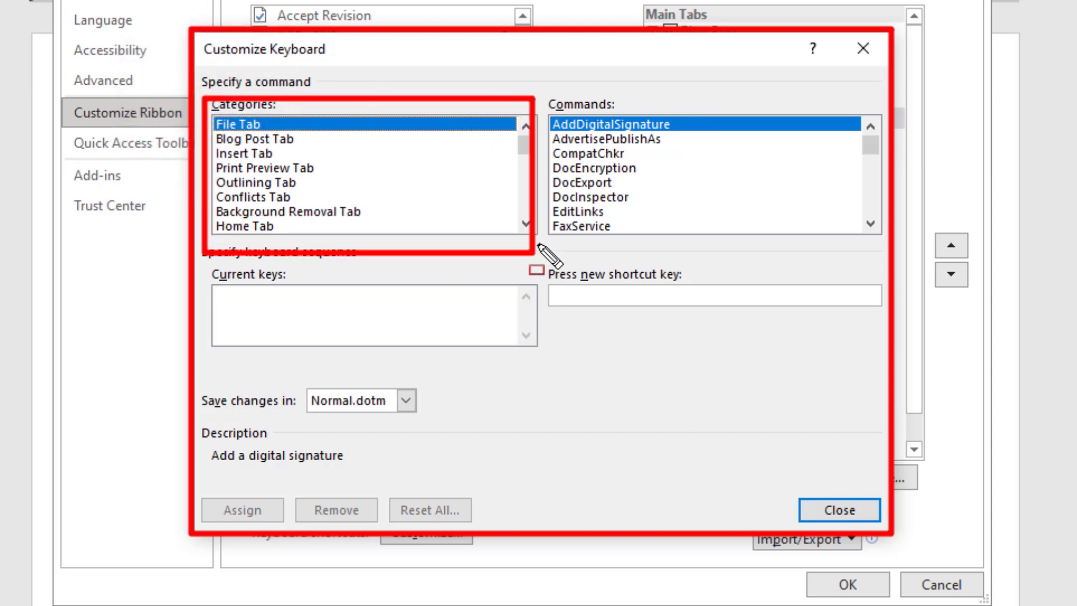
mouse_move(545, 94)
mouse_down()
mouse_move(851, 239)
mouse_move(880, 240)
mouse_up()
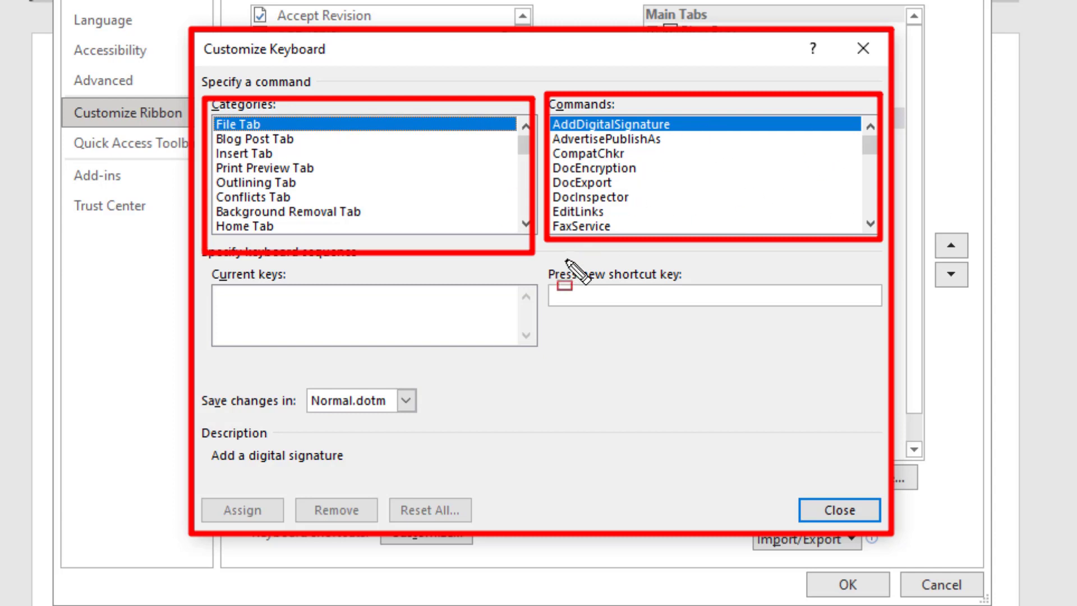
drag(539, 258, 887, 334)
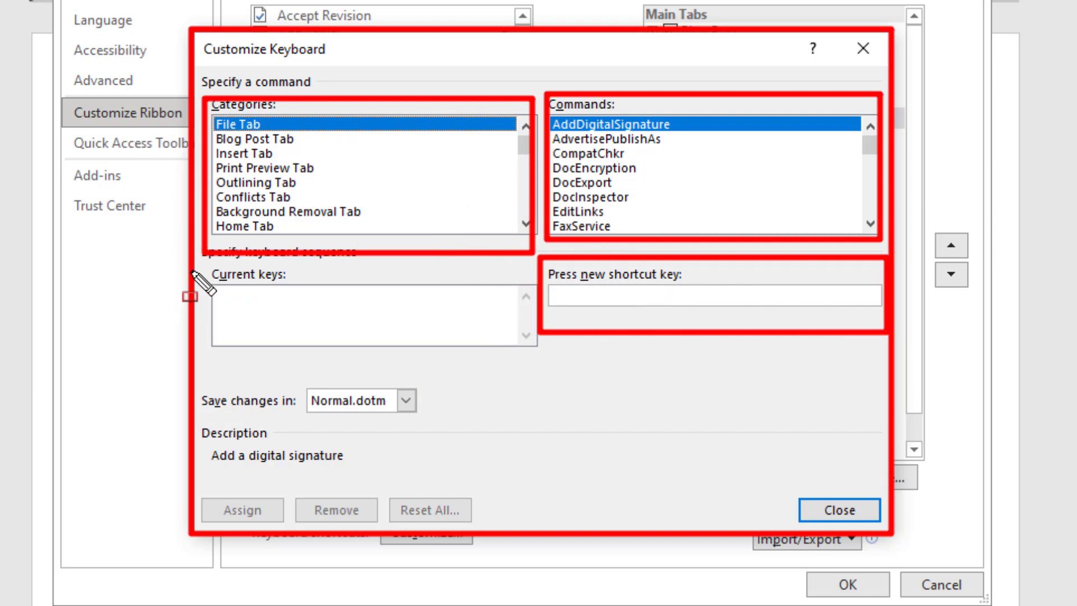
drag(204, 280, 209, 283)
drag(334, 315, 533, 369)
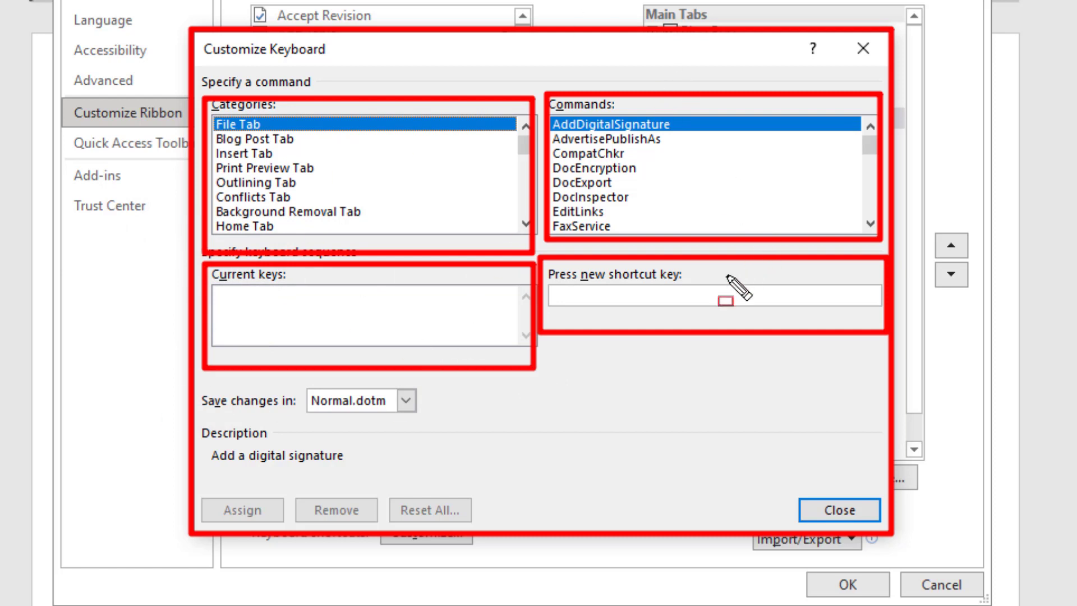
key(Escape)
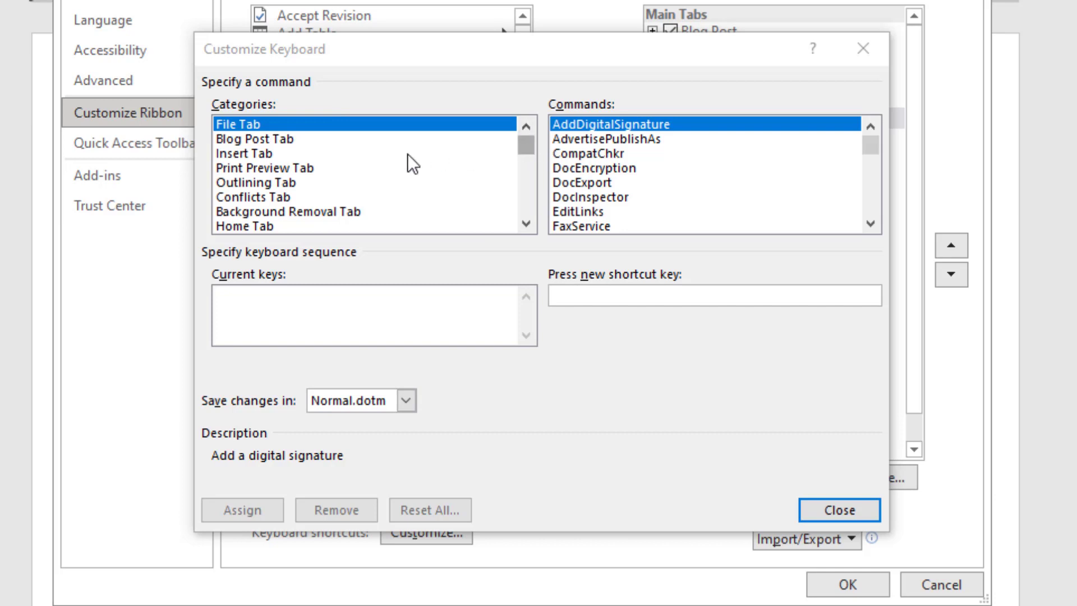
Select the Fonts category so the installed fonts are listed
click(224, 124)
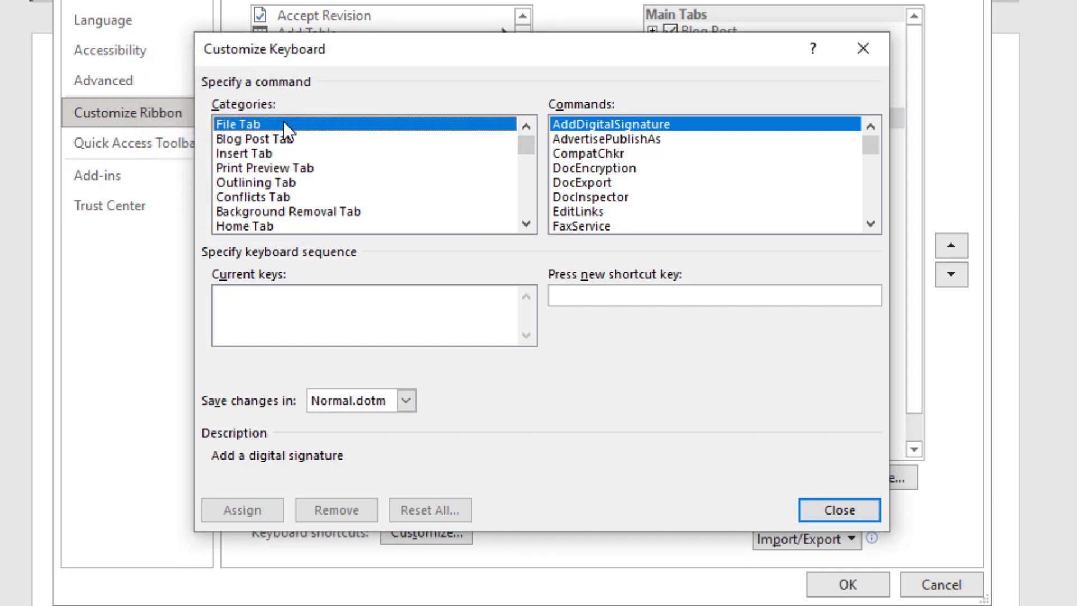
key(f)
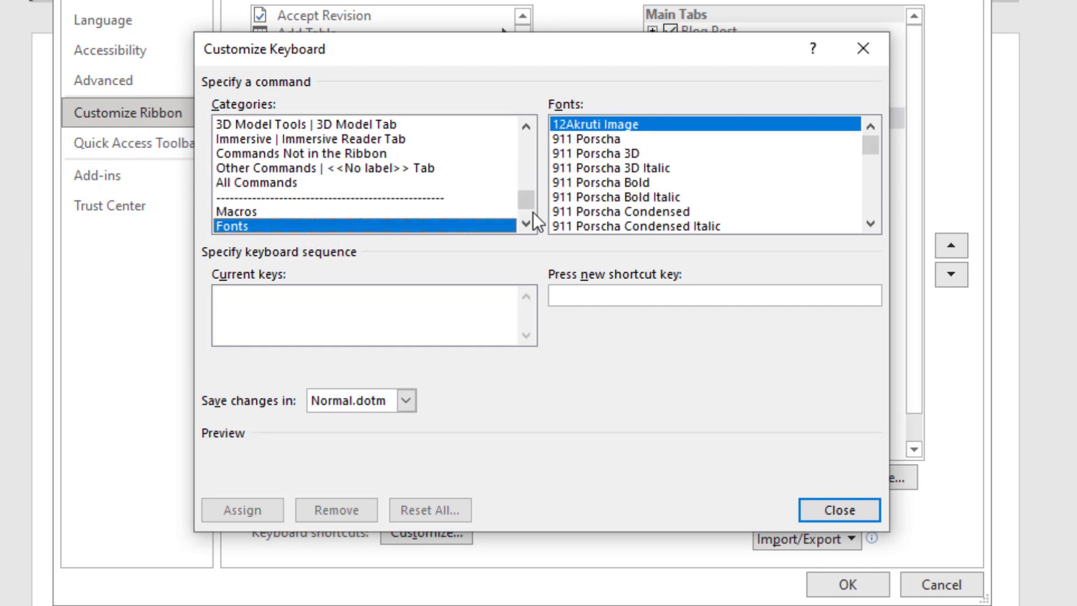
key(a)
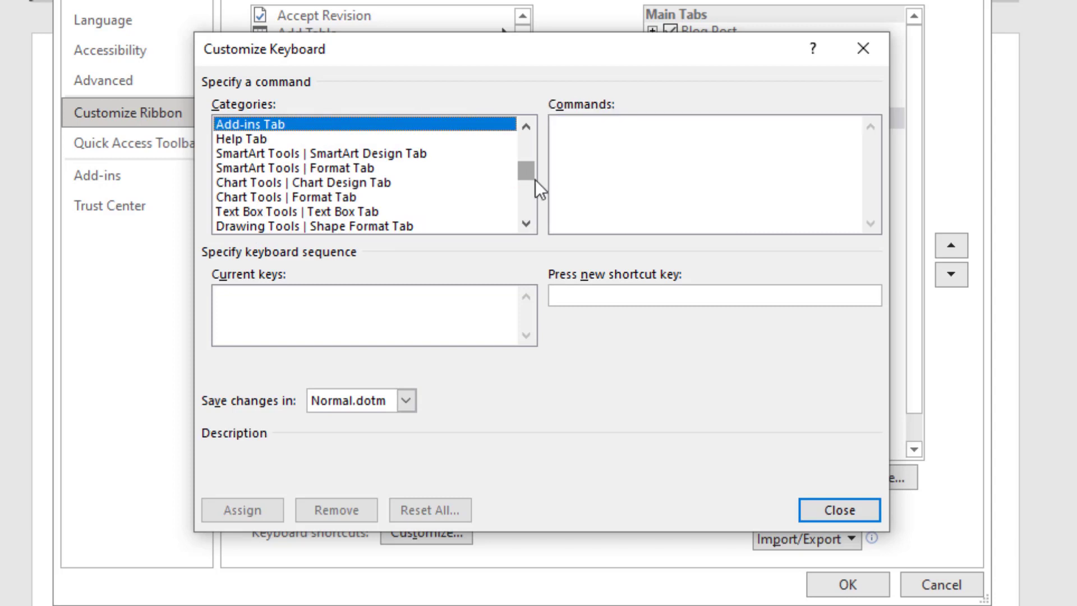
mouse_move(525, 169)
mouse_down()
mouse_move(525, 140)
mouse_move(526, 201)
mouse_up()
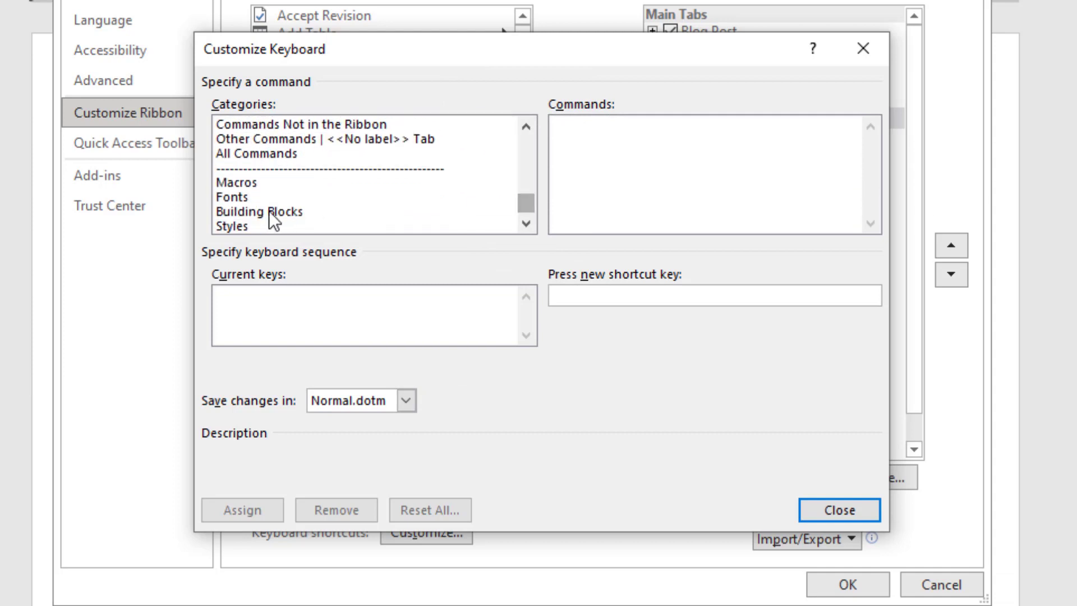
click(238, 196)
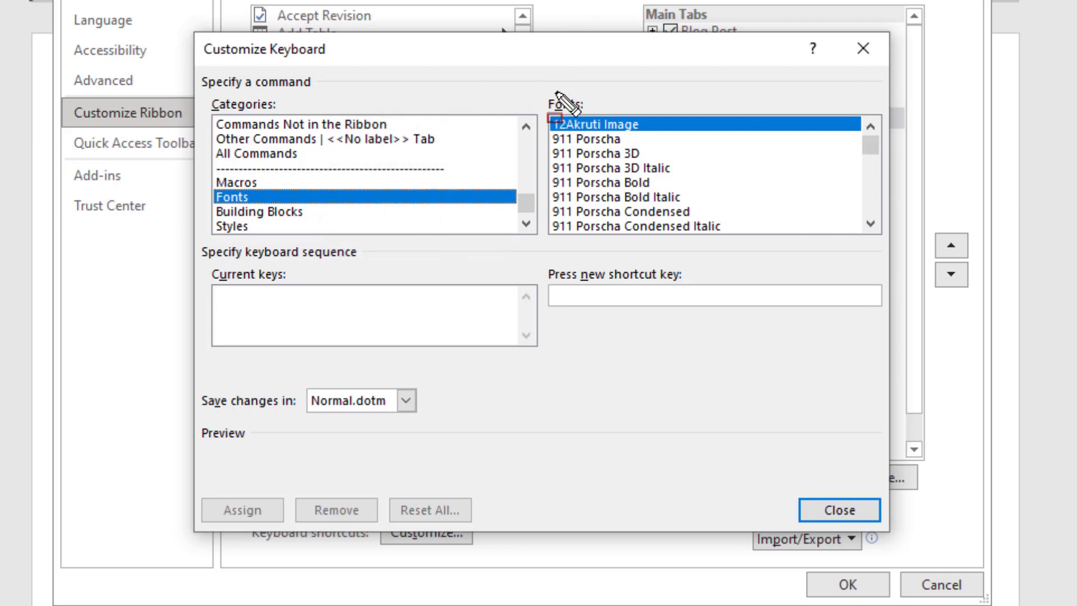
Scroll through the Fonts list down to Zilla Slab
mouse_move(538, 89)
mouse_down()
mouse_move(835, 218)
mouse_move(882, 252)
mouse_up()
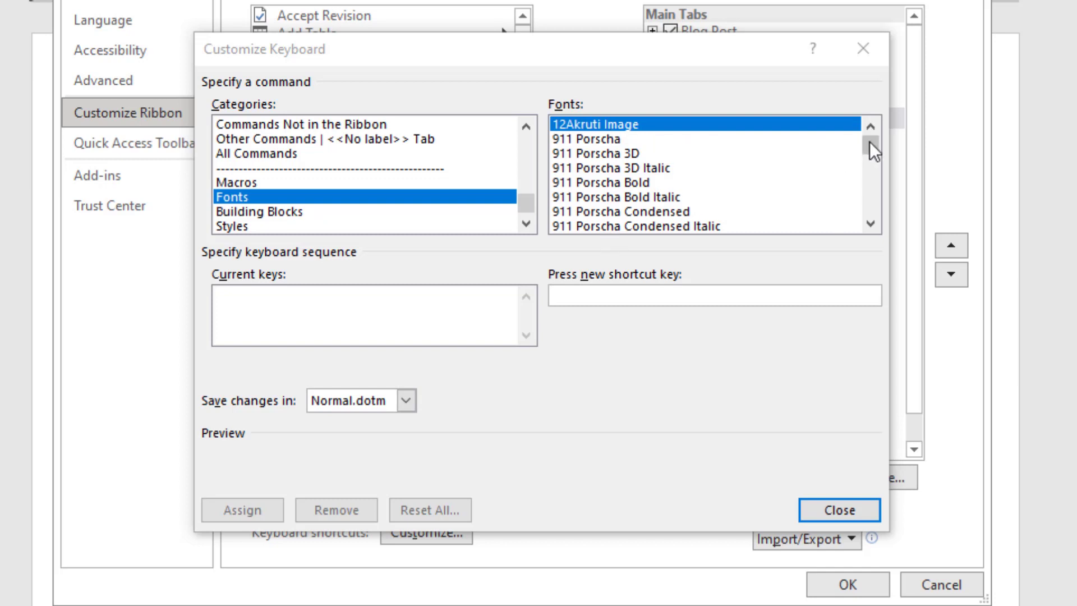
mouse_move(871, 148)
mouse_down()
mouse_move(872, 164)
mouse_move(870, 113)
mouse_move(870, 149)
mouse_up()
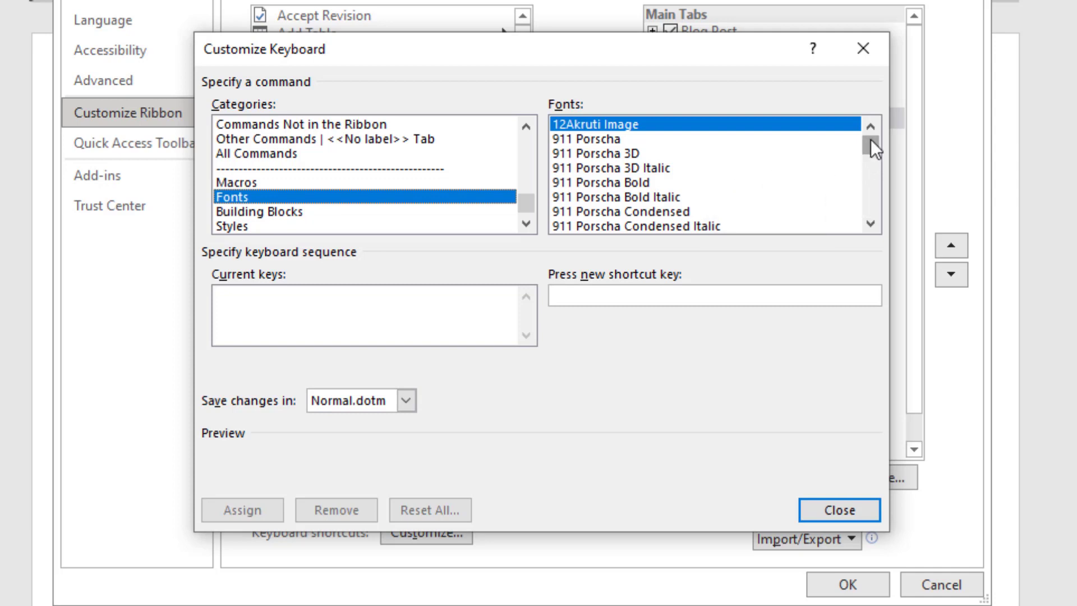
drag(870, 139, 870, 155)
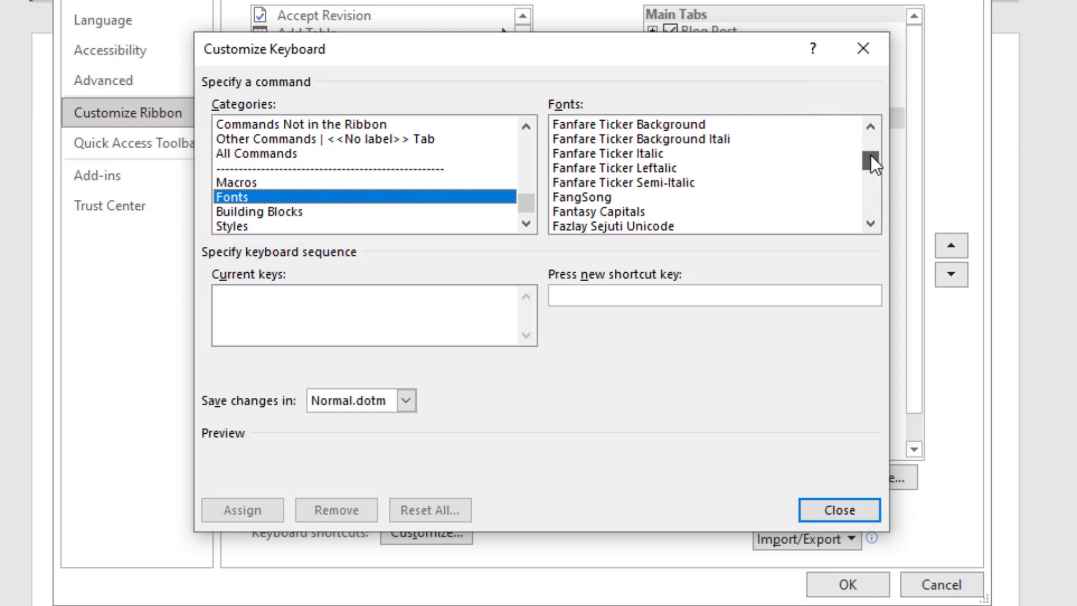
drag(870, 155, 870, 164)
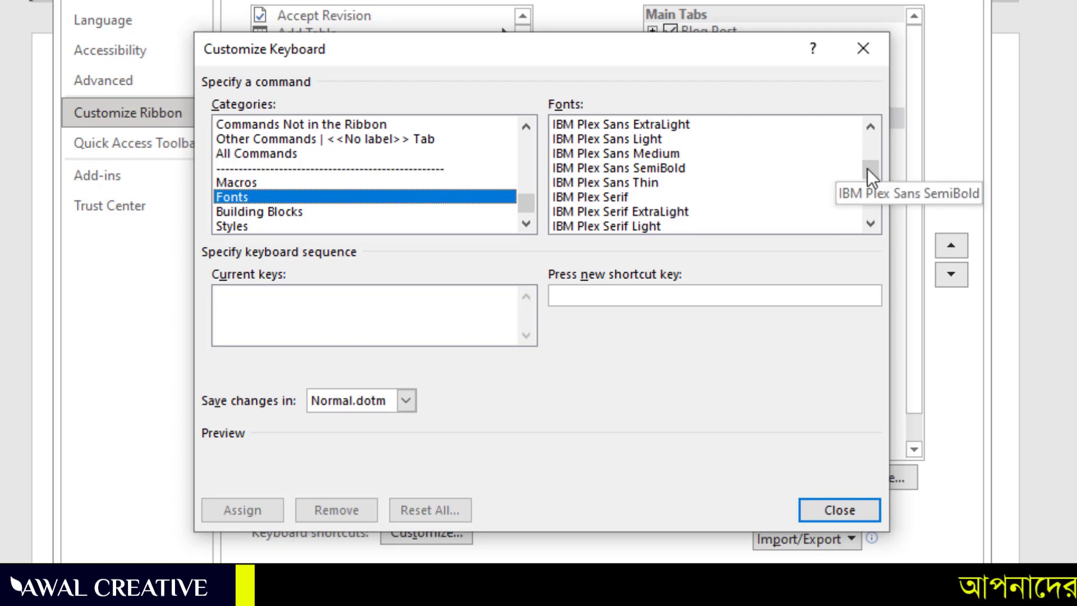
drag(869, 168, 868, 203)
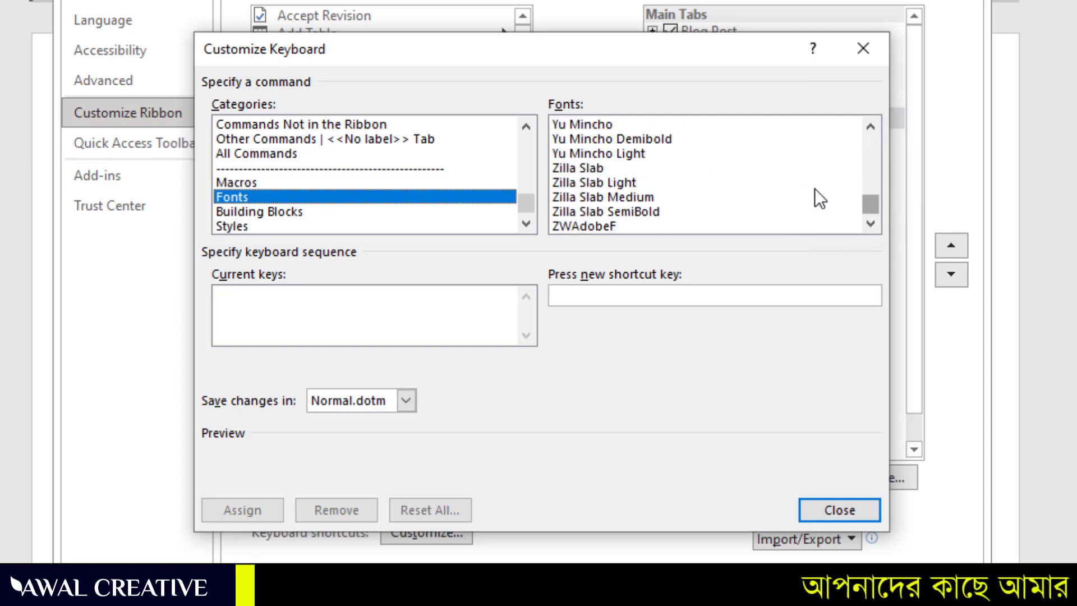
click(590, 169)
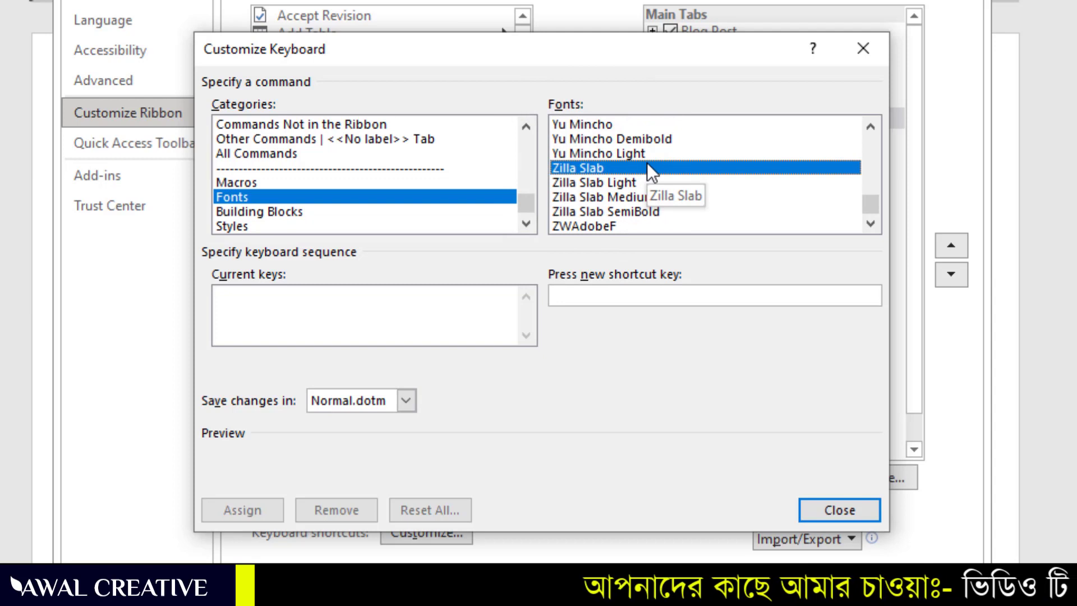
Jump to the T fonts and select Times New Roman in the Fonts list
key(t)
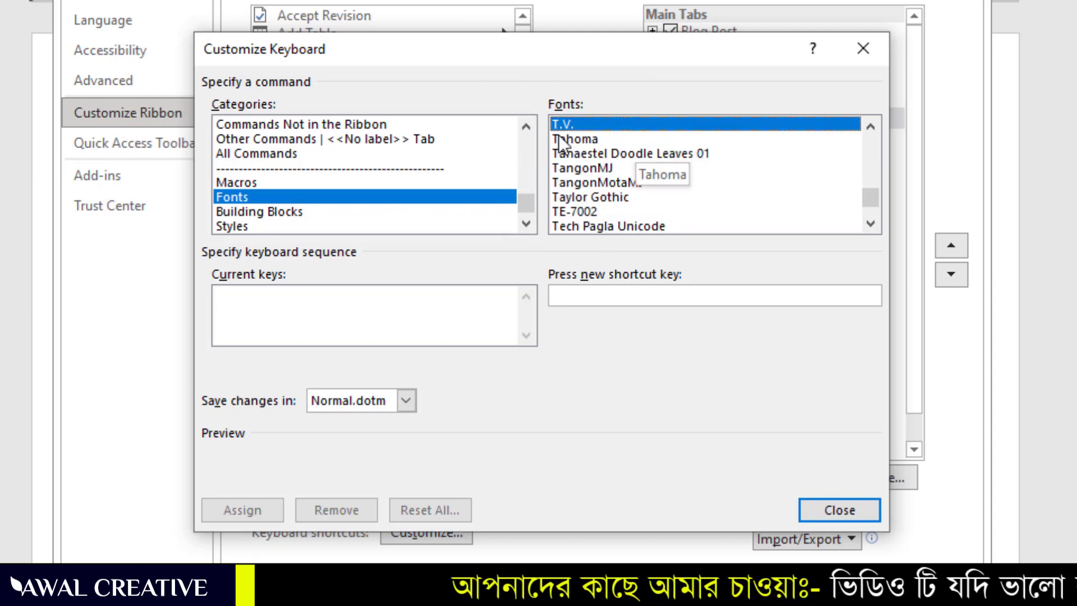
key(i)
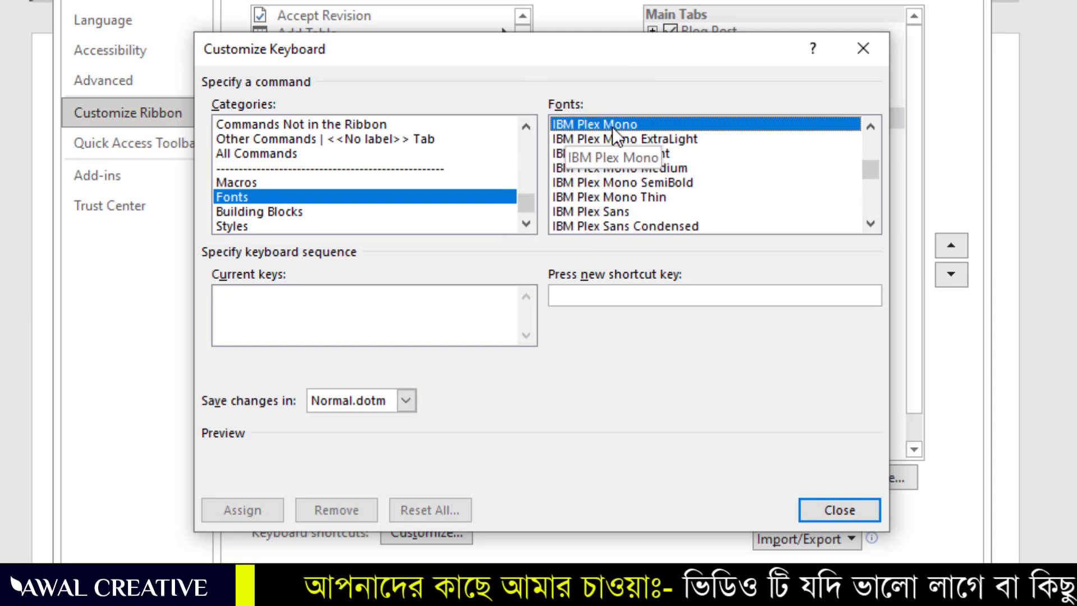
key(t)
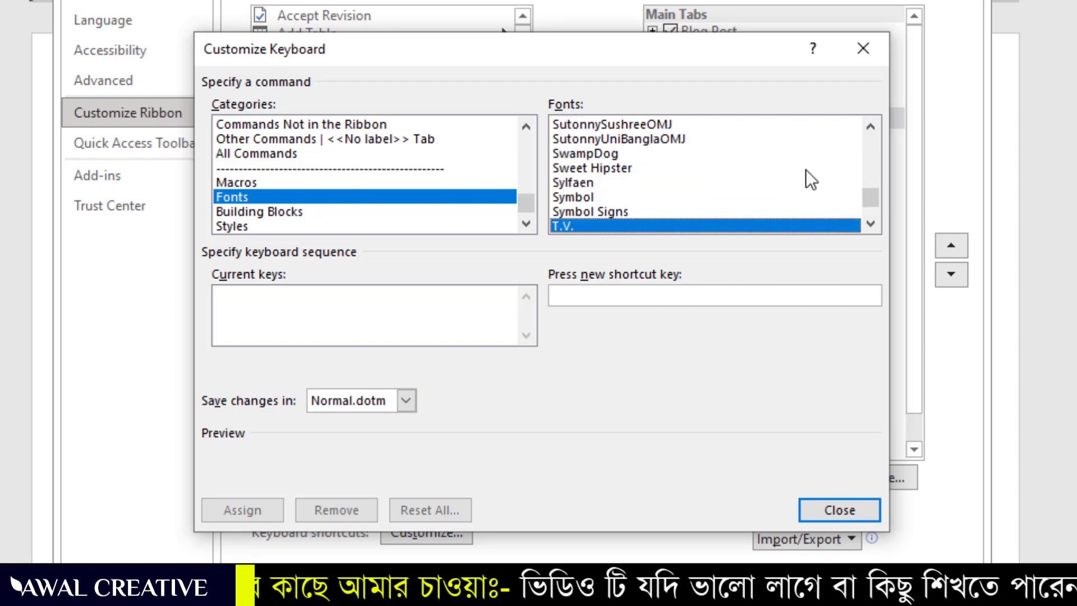
click(870, 224)
click(870, 225)
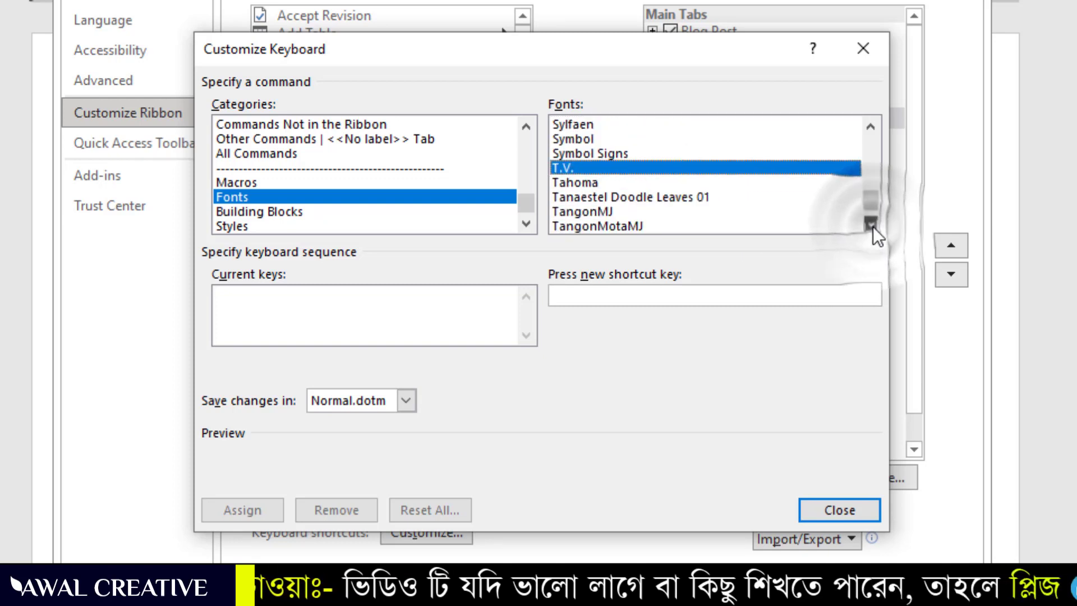
click(870, 225)
click(870, 225)
click(870, 225)
click(871, 225)
click(870, 225)
click(871, 224)
click(871, 225)
click(870, 225)
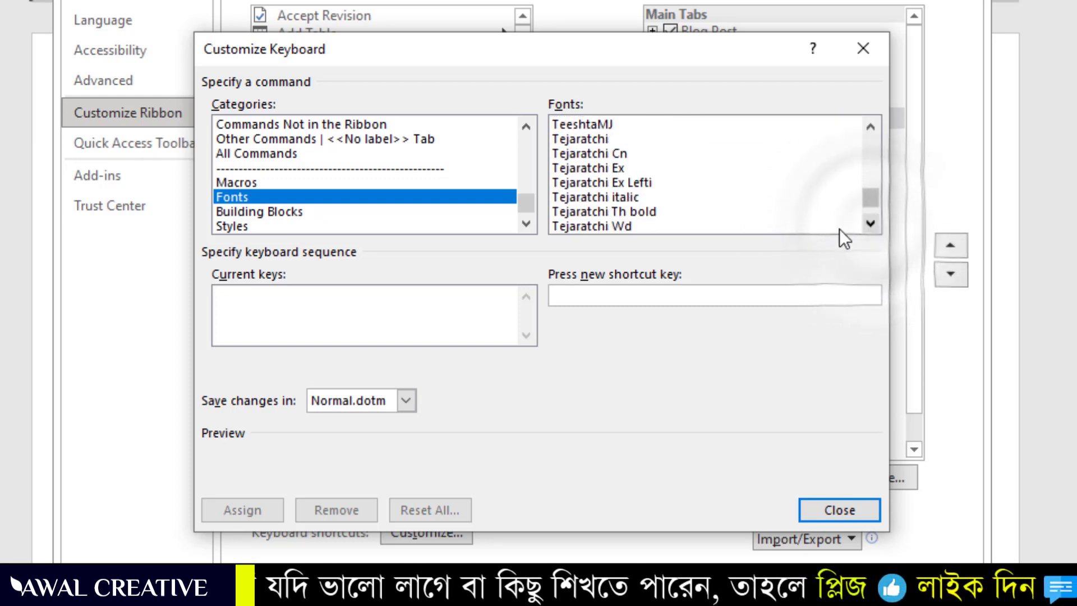
click(870, 224)
click(870, 225)
click(870, 225)
click(870, 225)
click(871, 224)
click(870, 224)
click(870, 224)
click(871, 225)
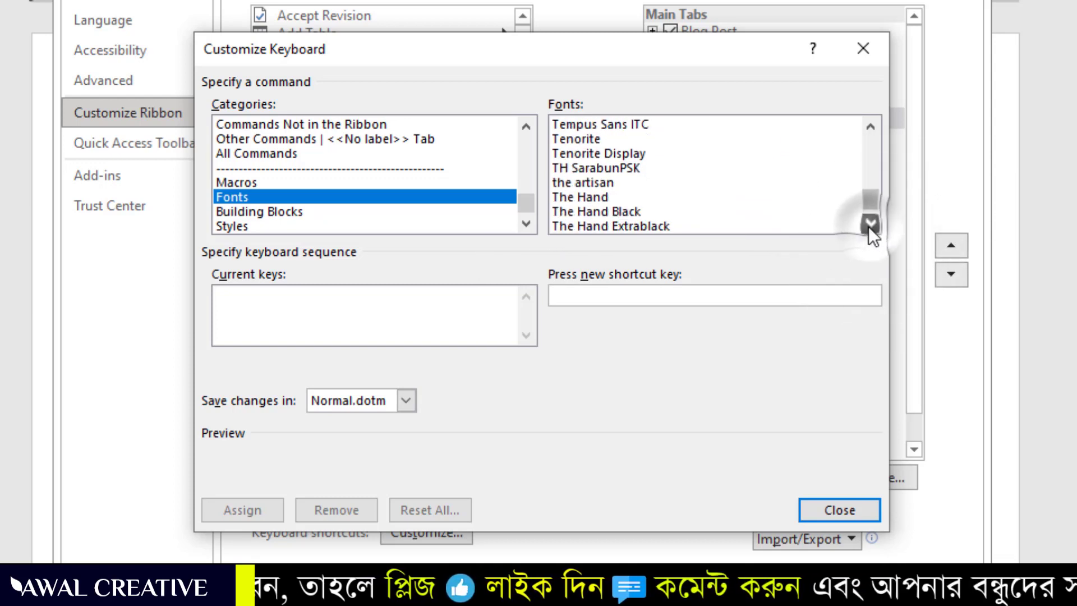
click(870, 225)
click(871, 224)
click(870, 224)
click(871, 224)
click(870, 225)
click(870, 225)
click(871, 225)
click(870, 224)
click(870, 225)
click(871, 224)
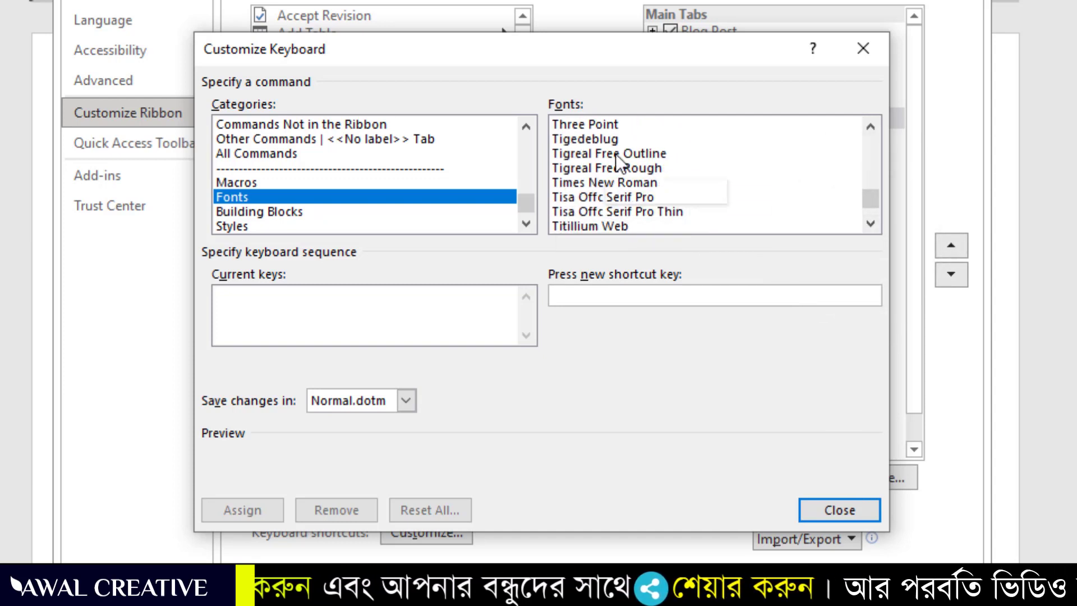
click(563, 183)
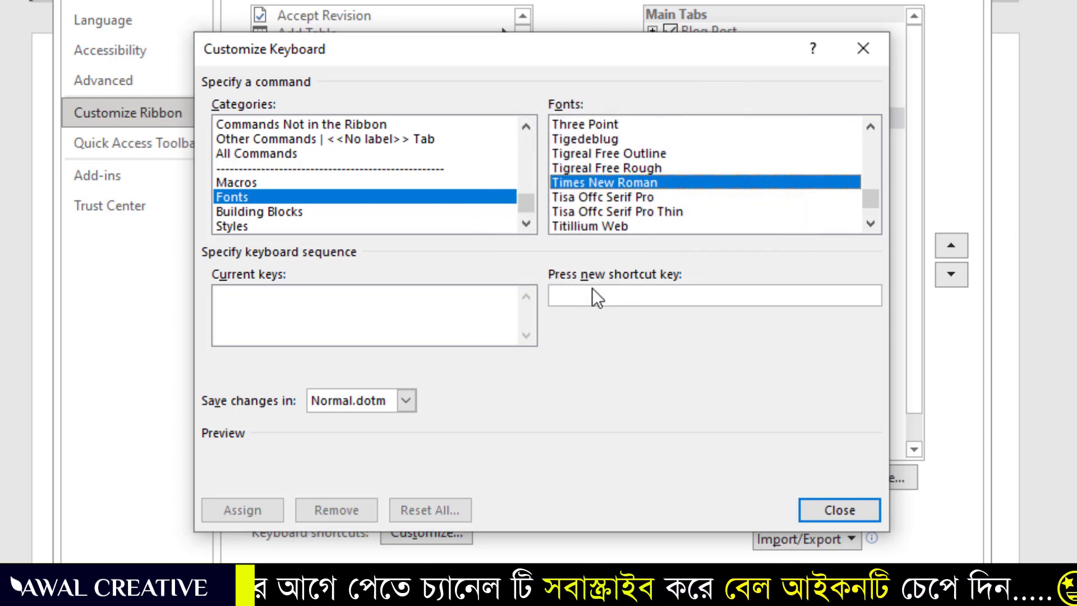
Assign Ctrl+1 as Times New Roman's shortcut, discarding a trial Ctrl+G
click(624, 294)
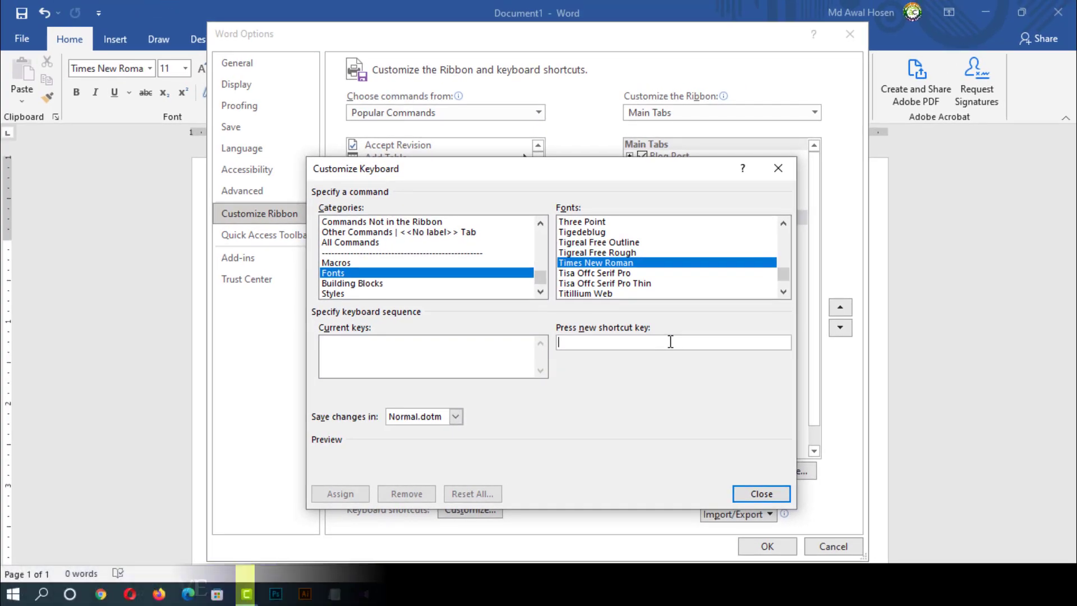
key(ctrl+1)
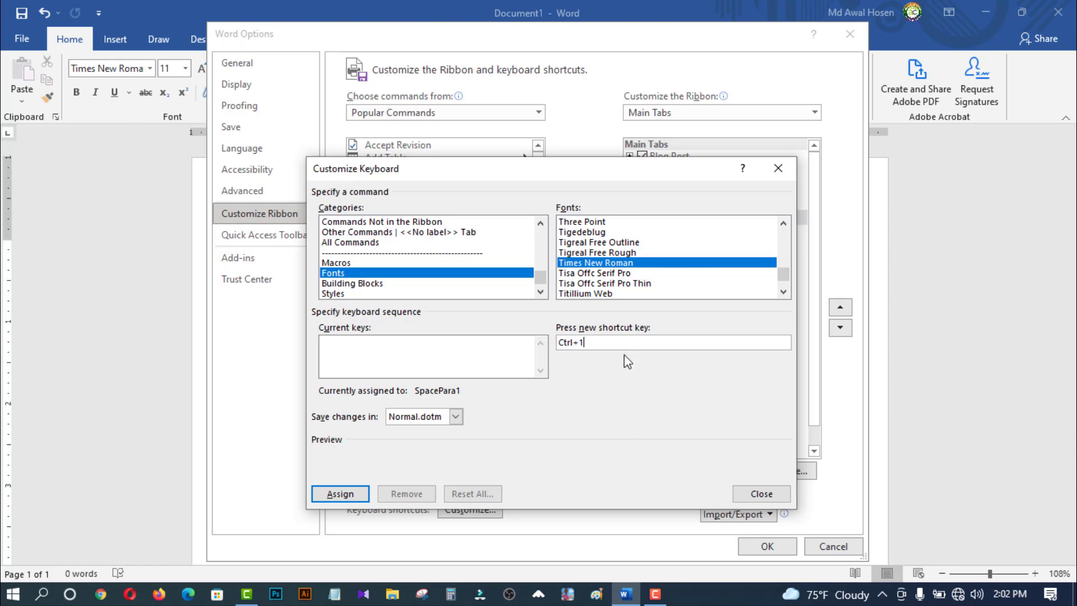
key(BackSpace)
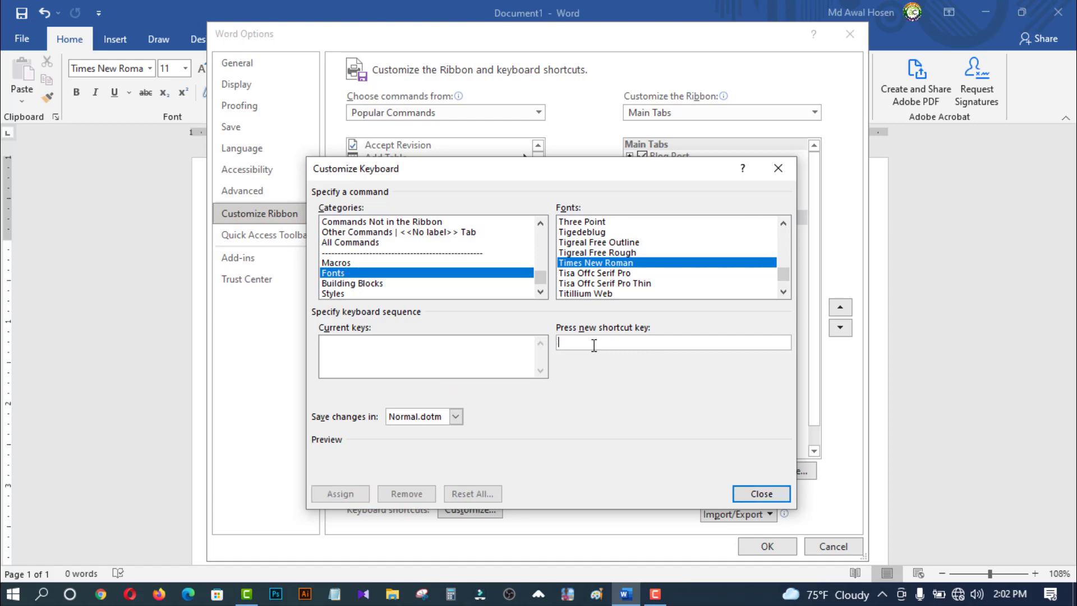
key(ctrl+g)
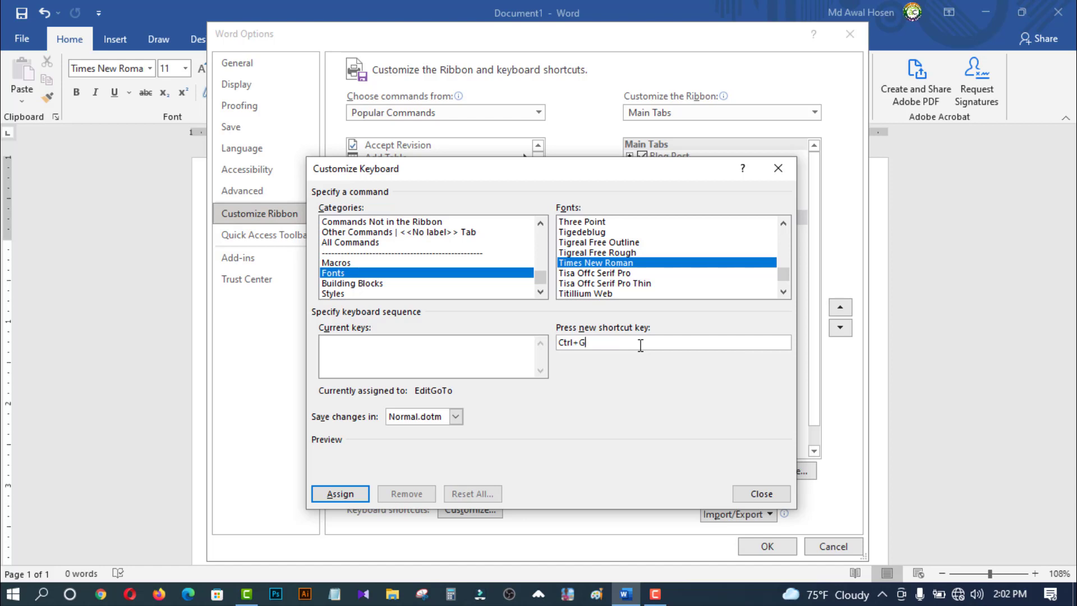
key(BackSpace)
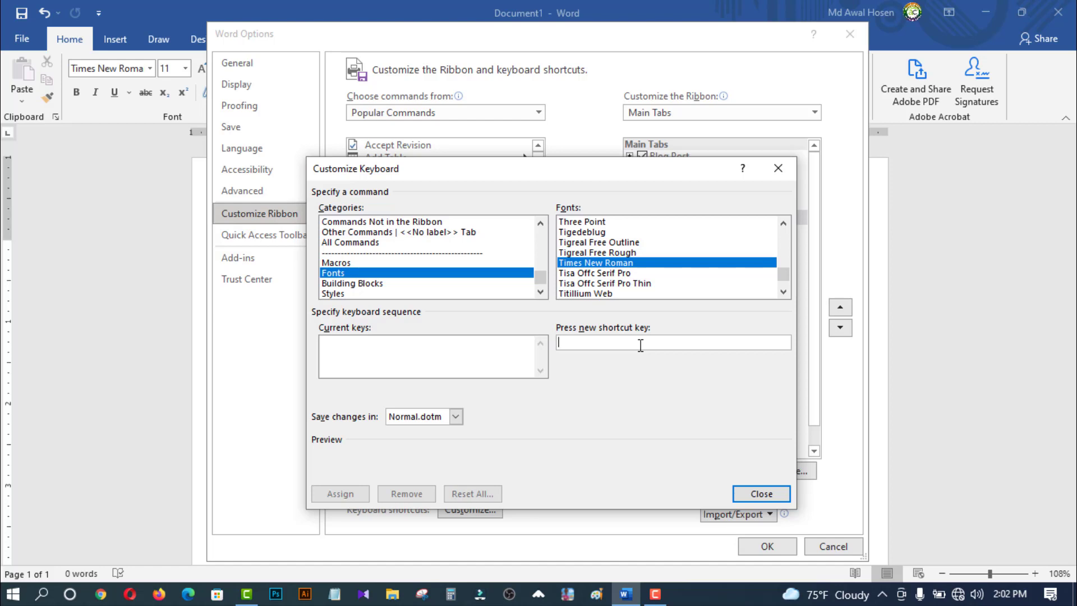
key(ctrl+1)
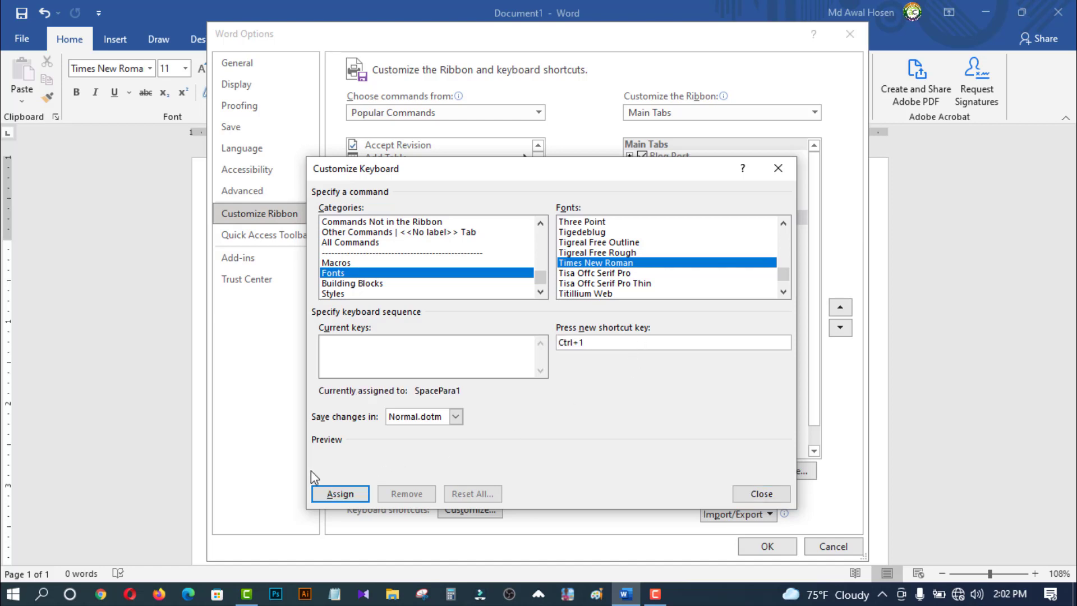
click(338, 494)
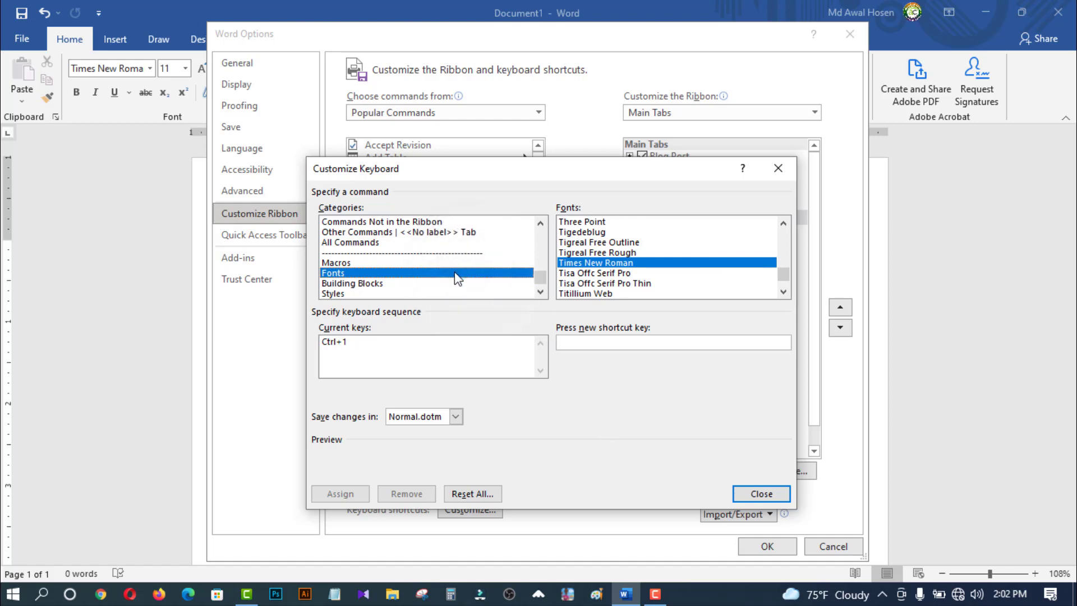
Focus the Fonts list to look for the next font after Times New Roman
click(624, 243)
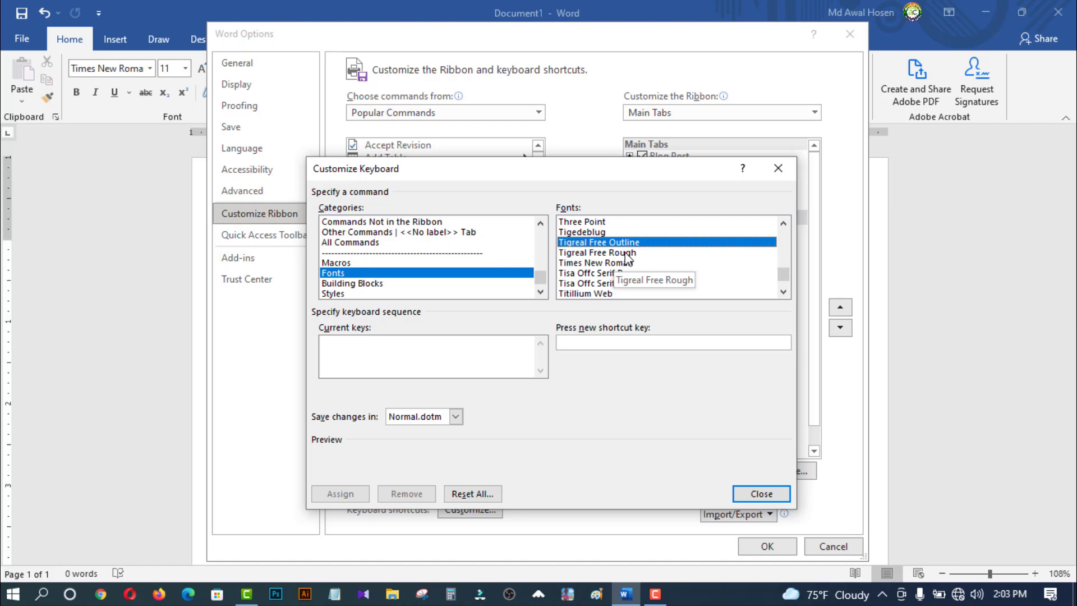
Scroll the Fonts list from Sabon Next LT down to SutonnyMJ and select it
key(s)
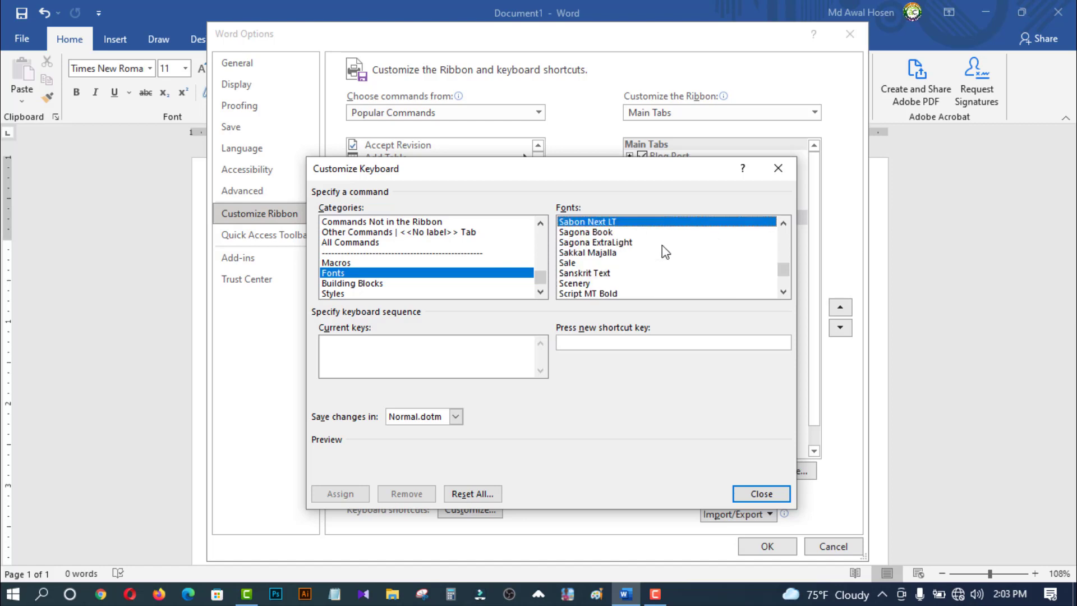
click(784, 293)
click(784, 292)
click(784, 293)
click(784, 293)
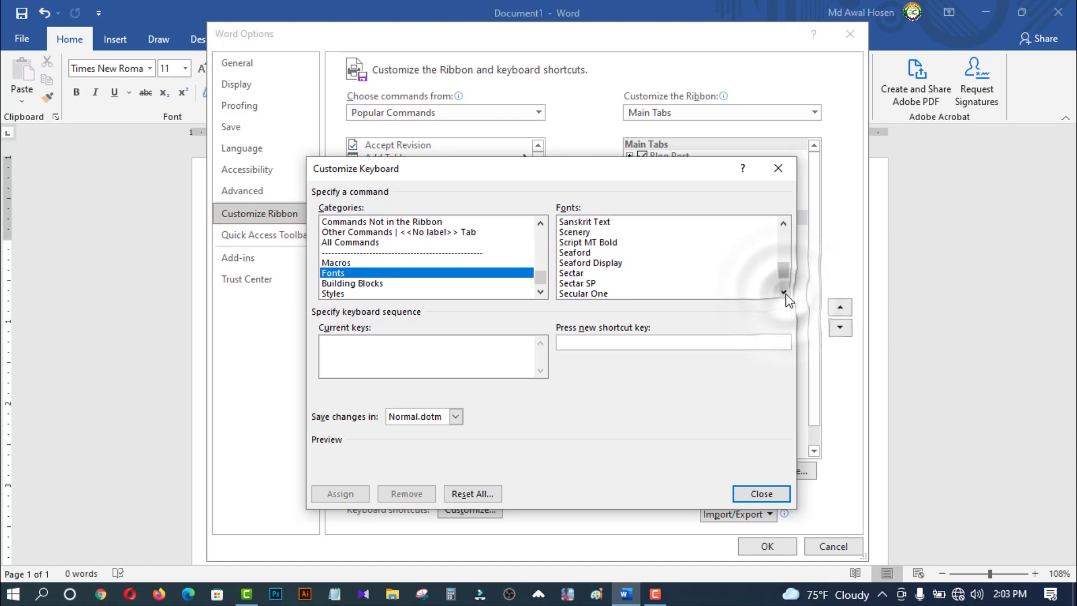
click(784, 292)
click(785, 293)
click(783, 291)
click(783, 292)
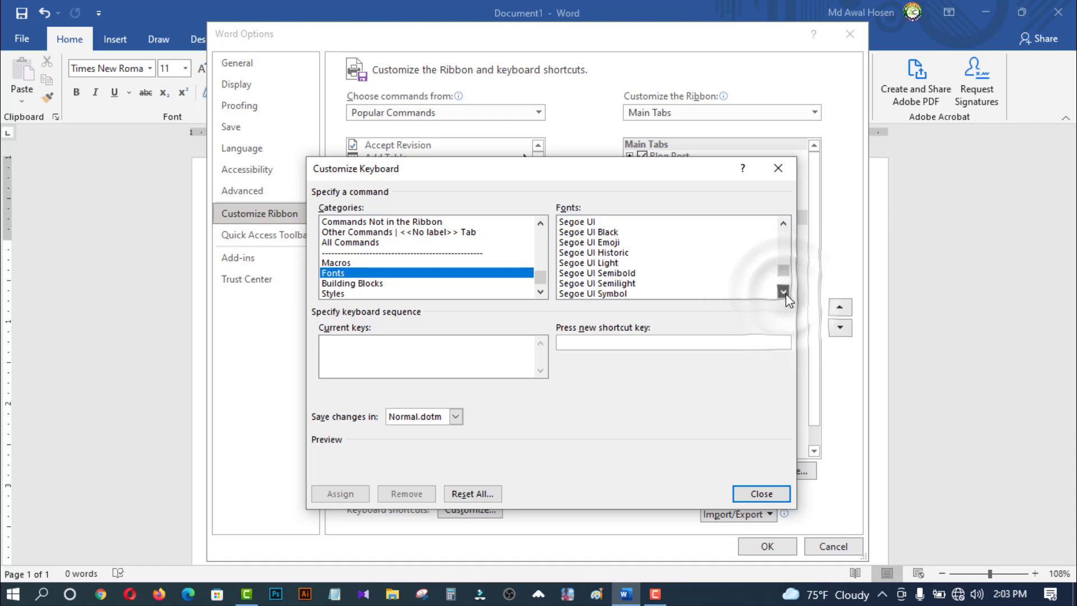
click(783, 292)
click(784, 291)
click(784, 291)
click(784, 292)
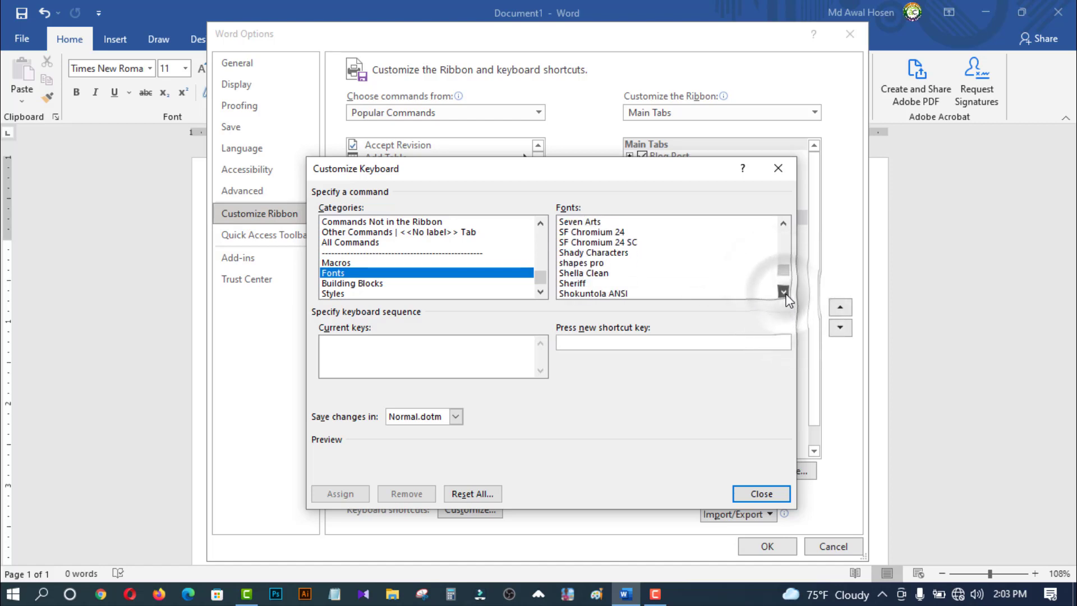
click(784, 291)
click(784, 292)
click(784, 292)
click(783, 292)
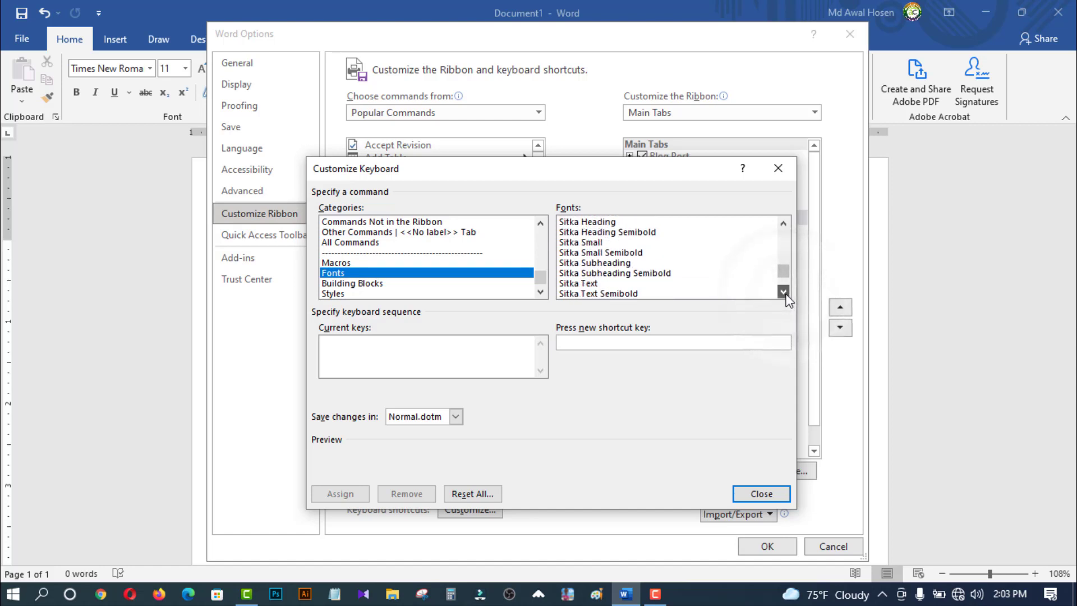
click(783, 291)
click(784, 292)
click(784, 292)
click(784, 291)
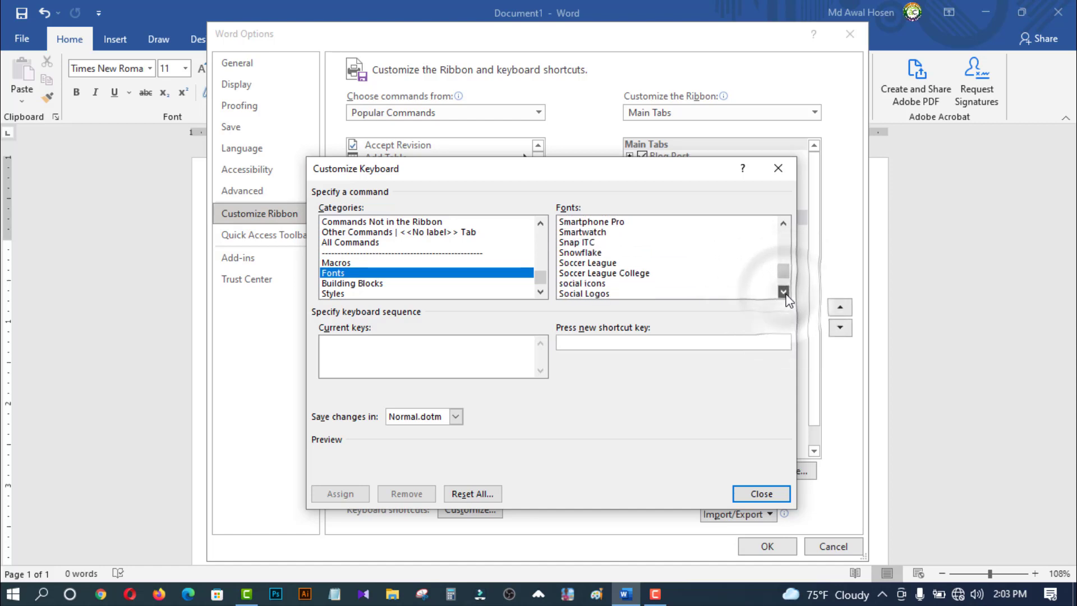
click(784, 292)
click(784, 292)
click(784, 292)
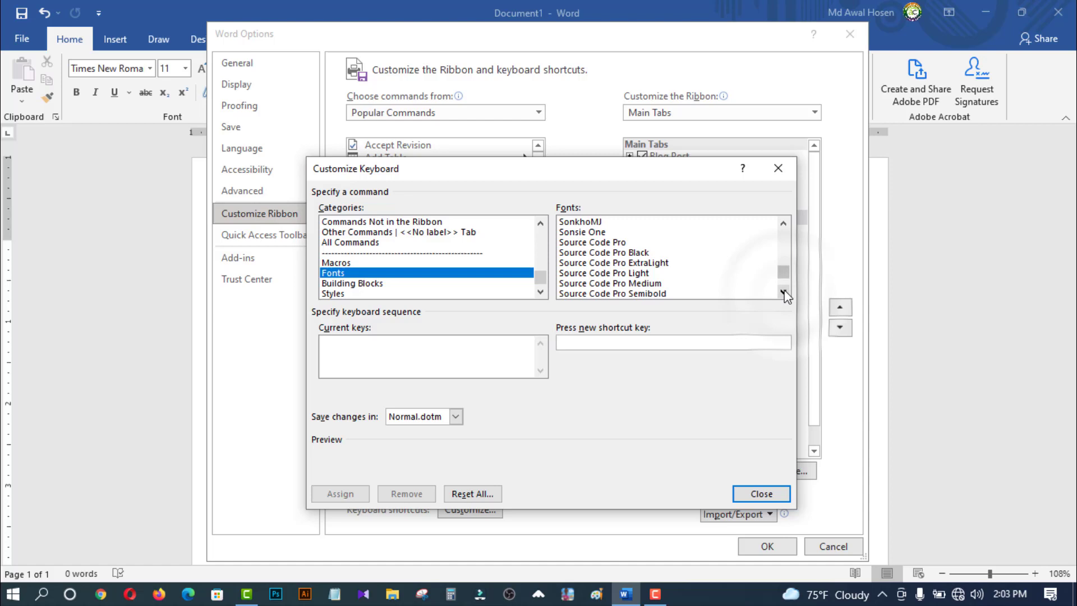
click(783, 223)
click(783, 224)
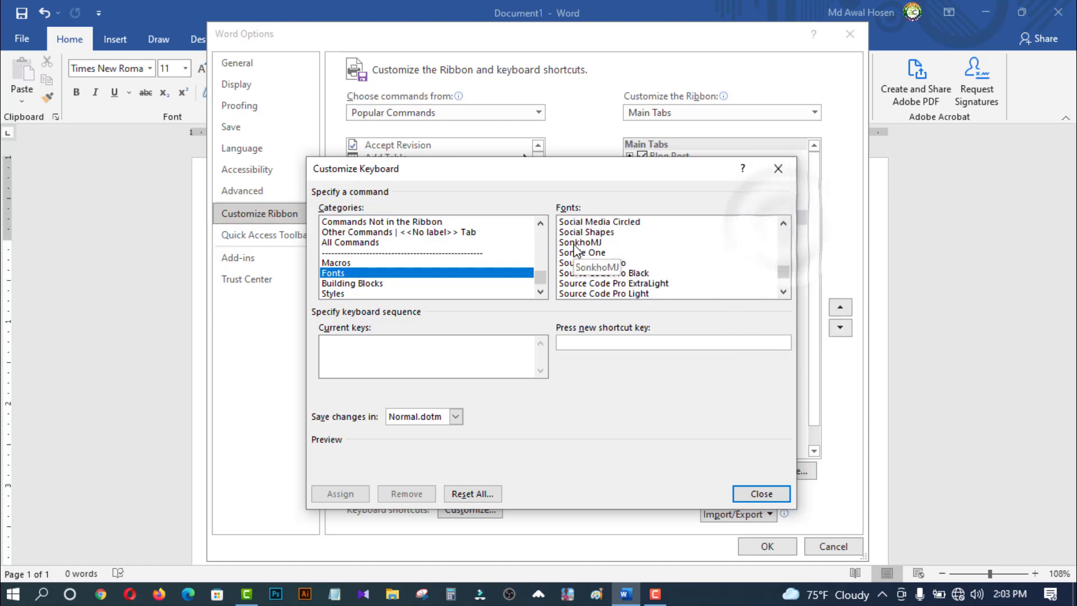
click(784, 291)
click(783, 291)
click(783, 292)
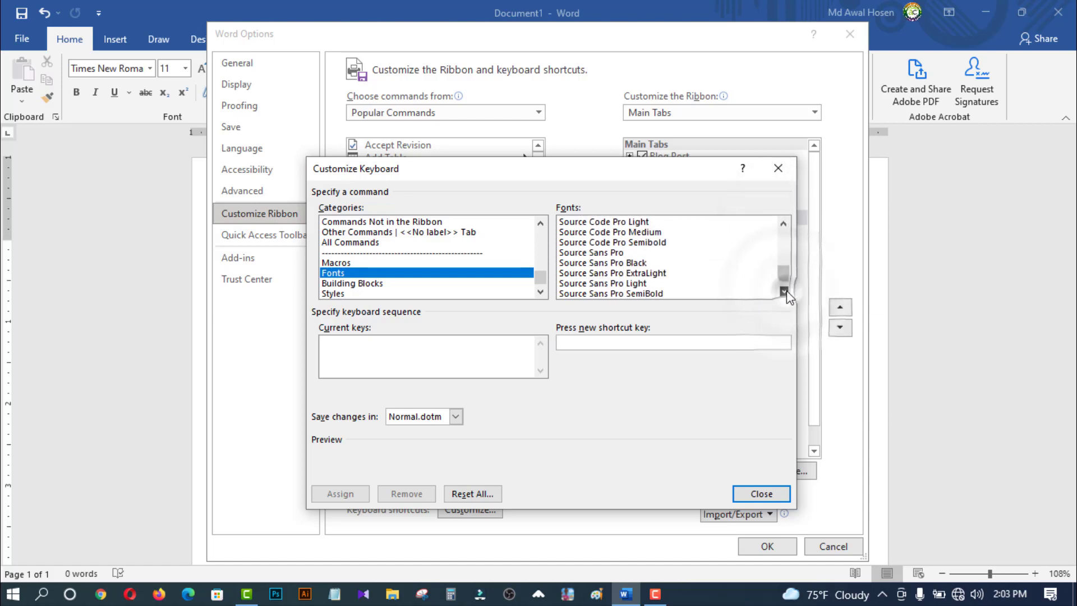
click(783, 292)
click(784, 292)
click(783, 291)
click(783, 292)
click(784, 291)
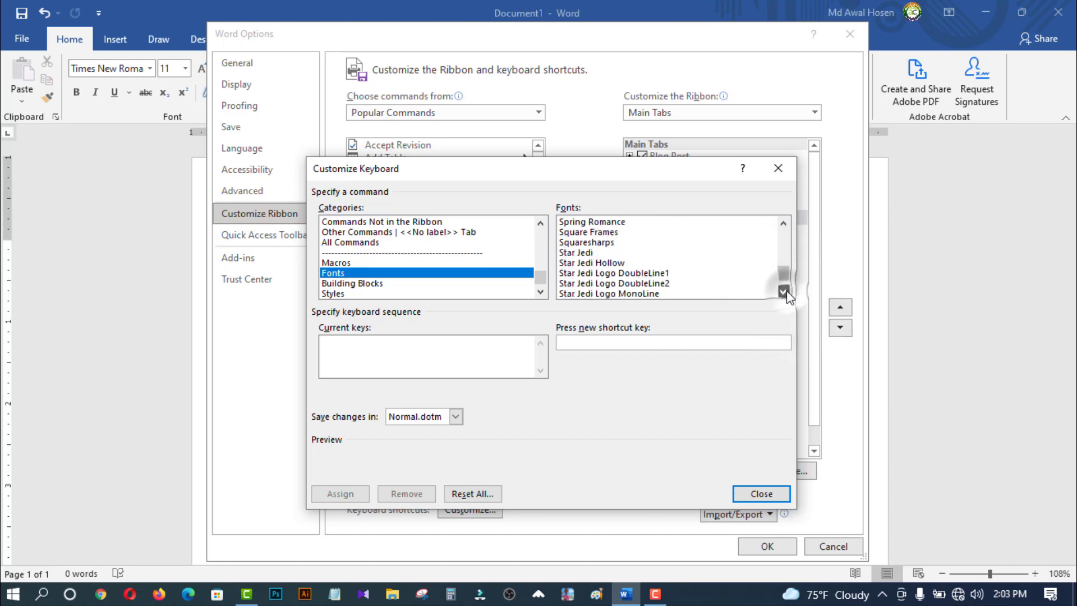
click(784, 291)
click(783, 292)
click(783, 292)
click(784, 292)
click(783, 291)
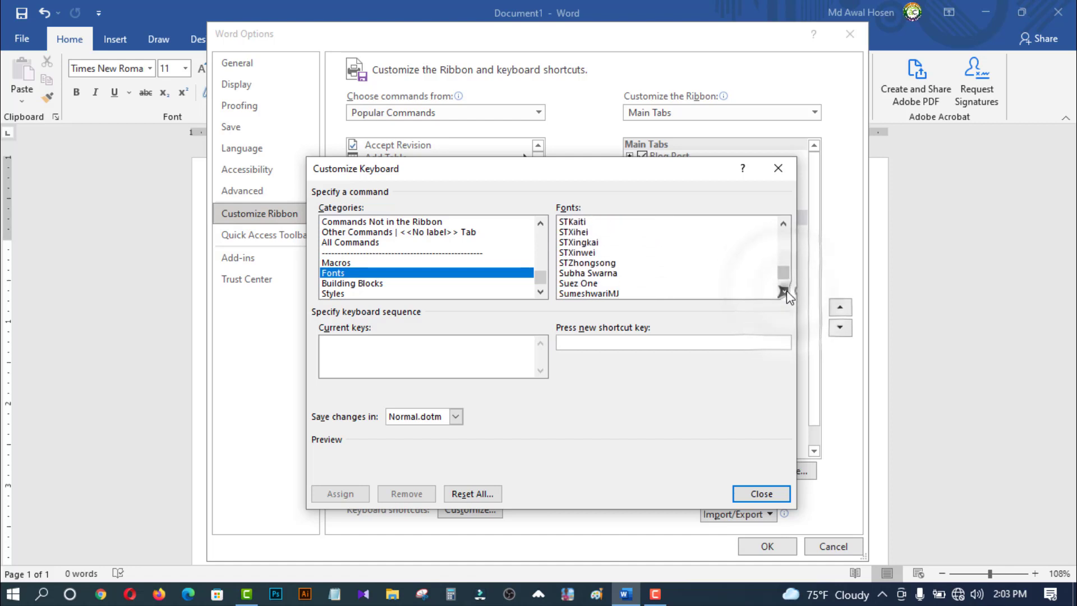
click(783, 292)
click(783, 292)
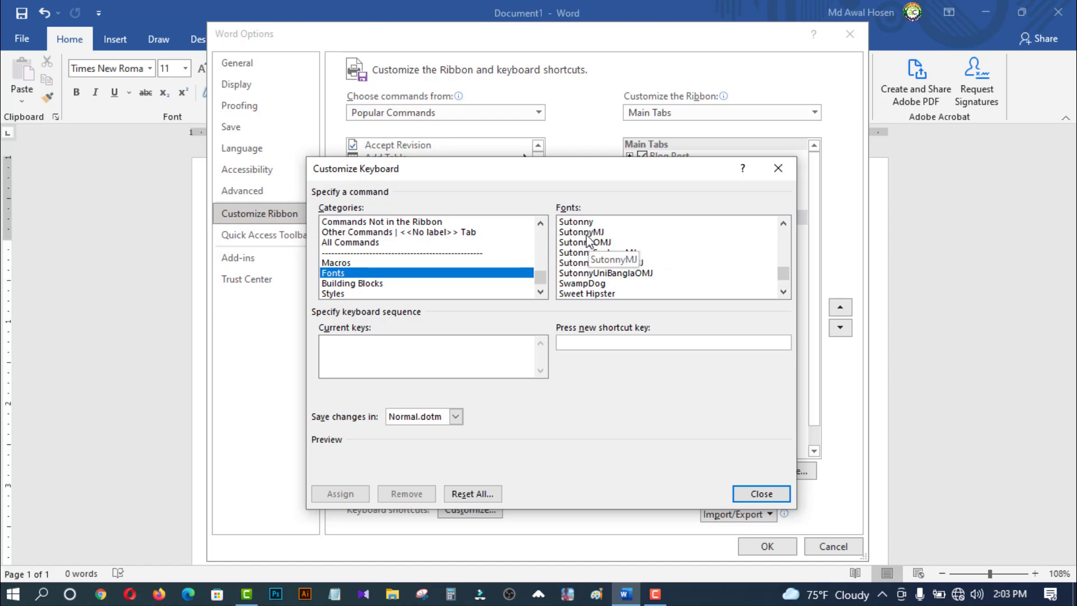
click(598, 233)
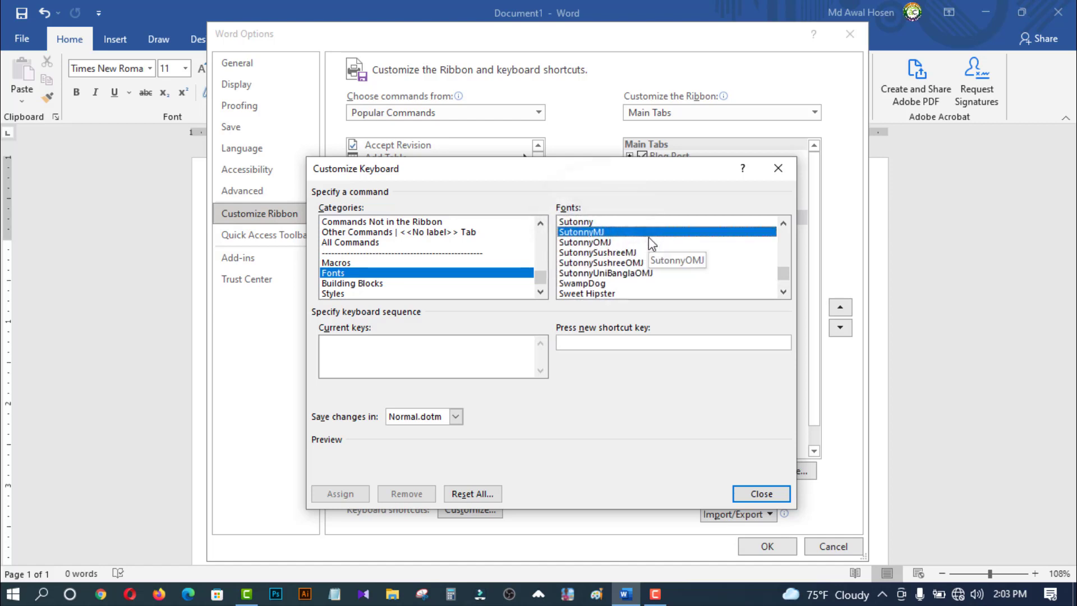
Assign the shortcut Ctrl+2 to SutonnyMJ
click(620, 342)
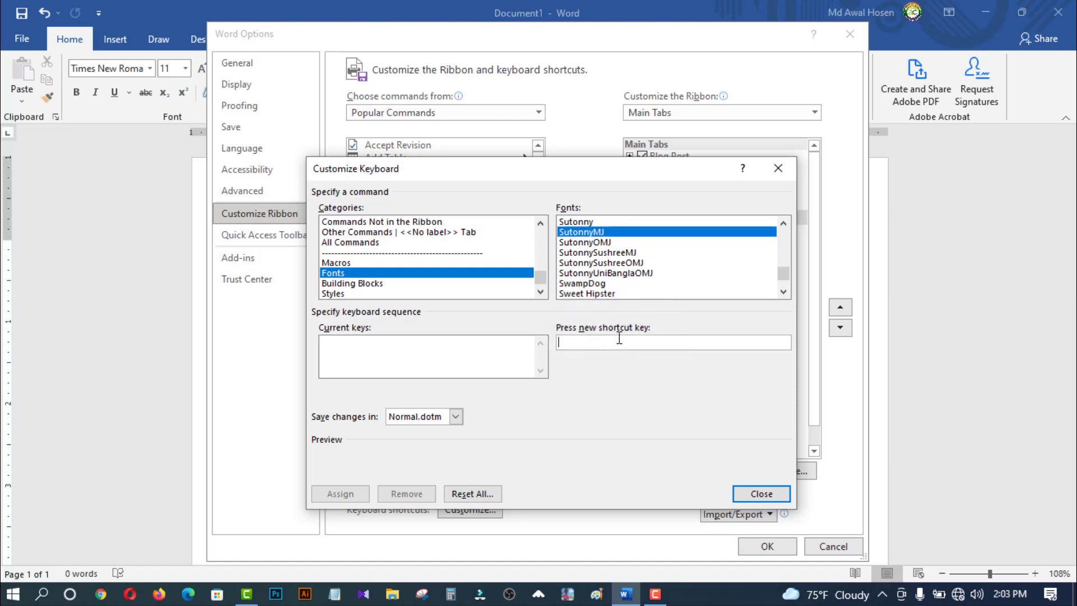
scroll(783, 221, up, 1)
click(783, 222)
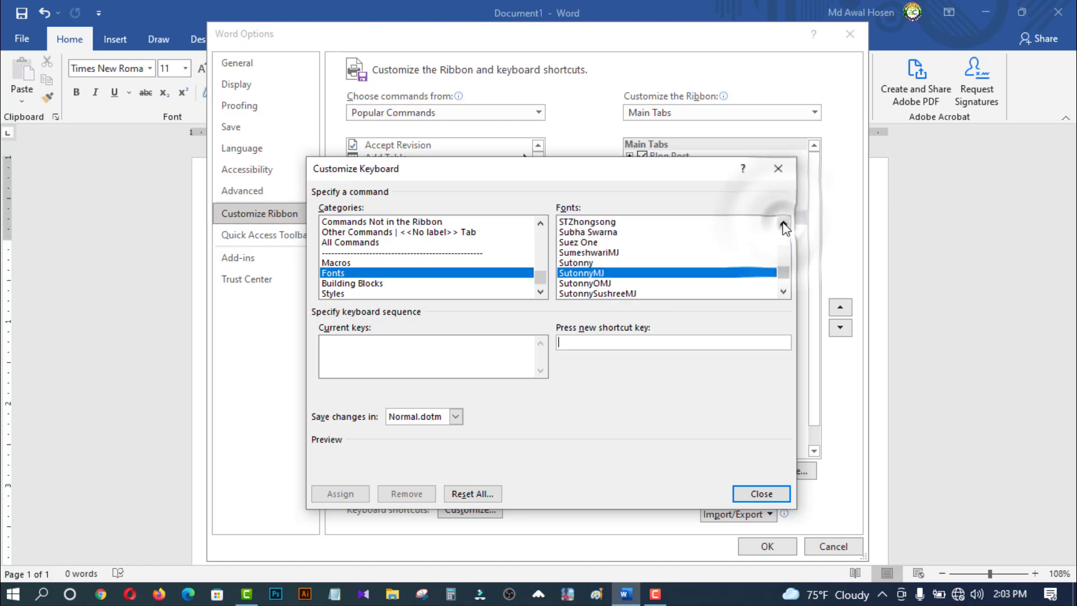
click(783, 222)
click(783, 291)
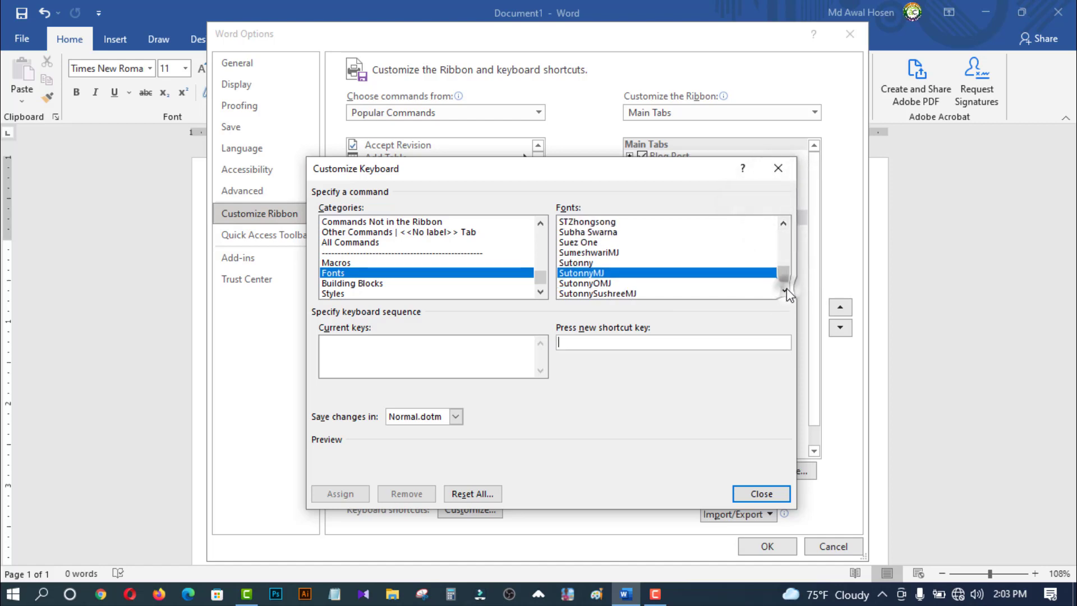
click(783, 291)
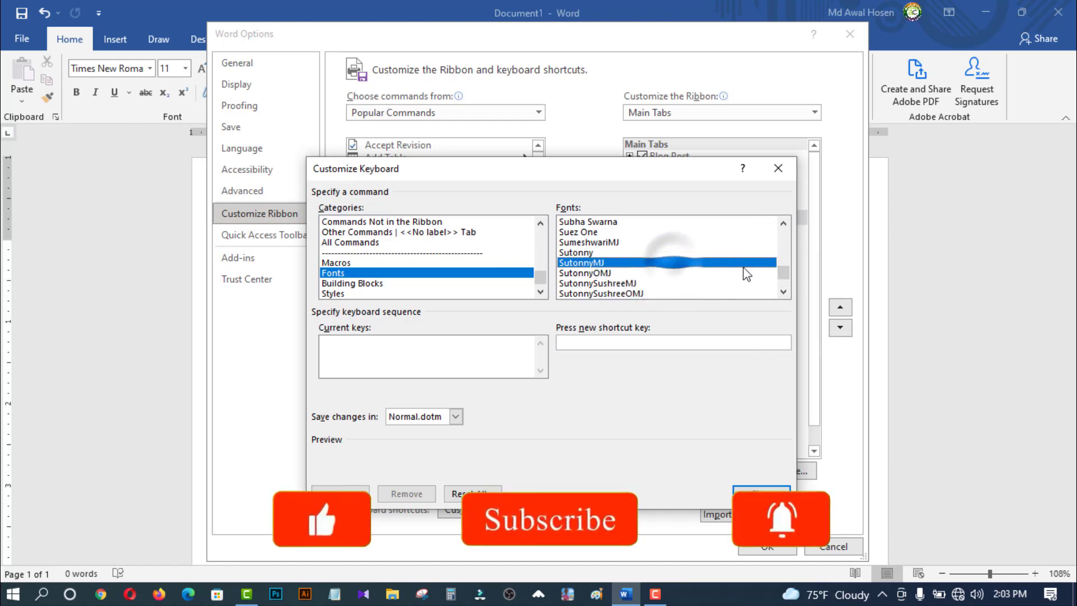
click(583, 341)
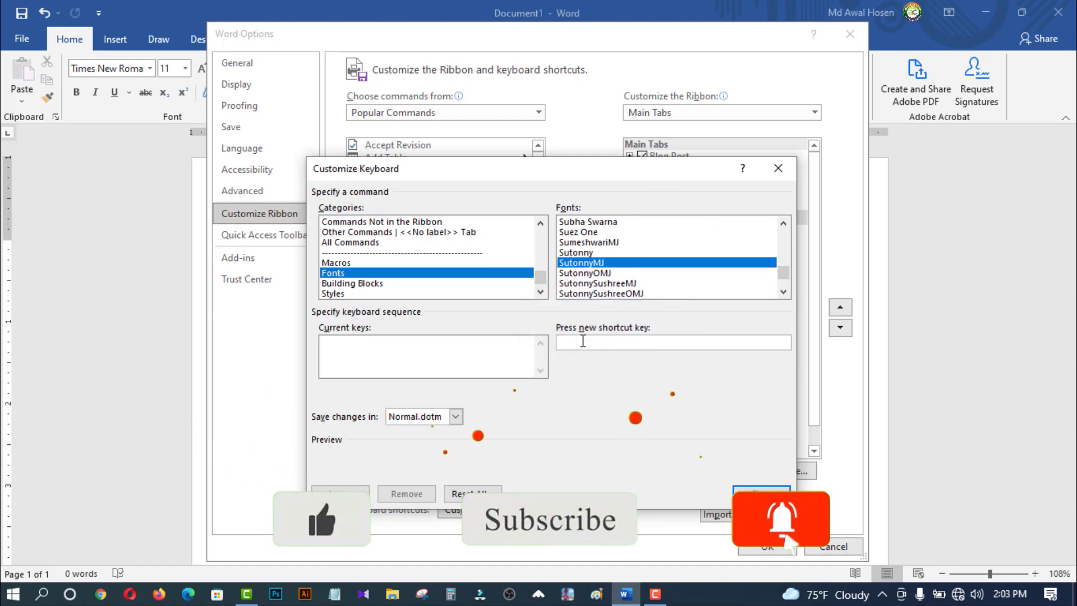
key(ctrl+2)
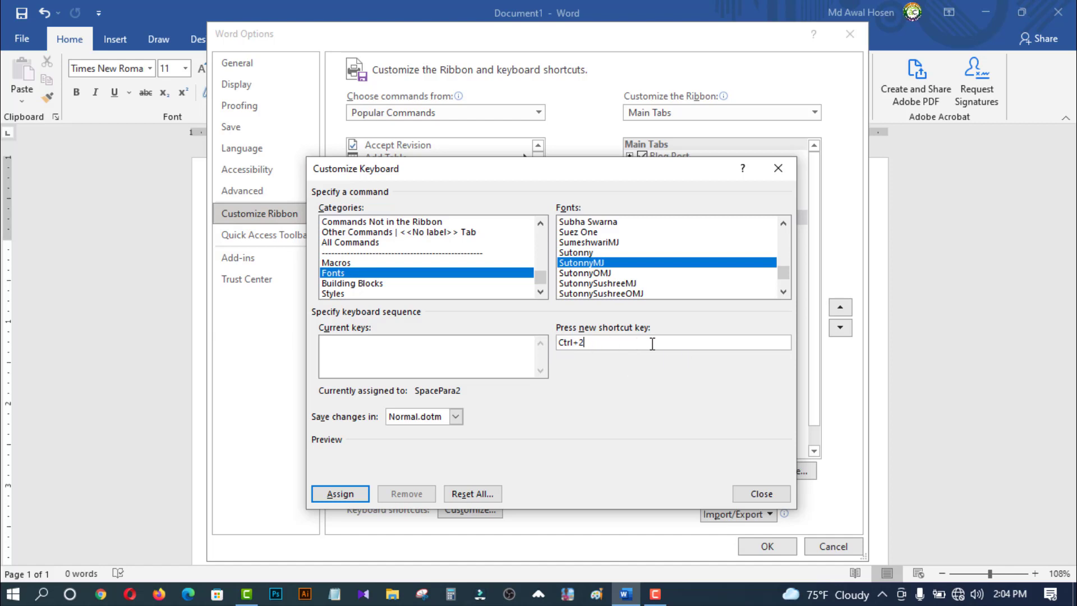
click(340, 493)
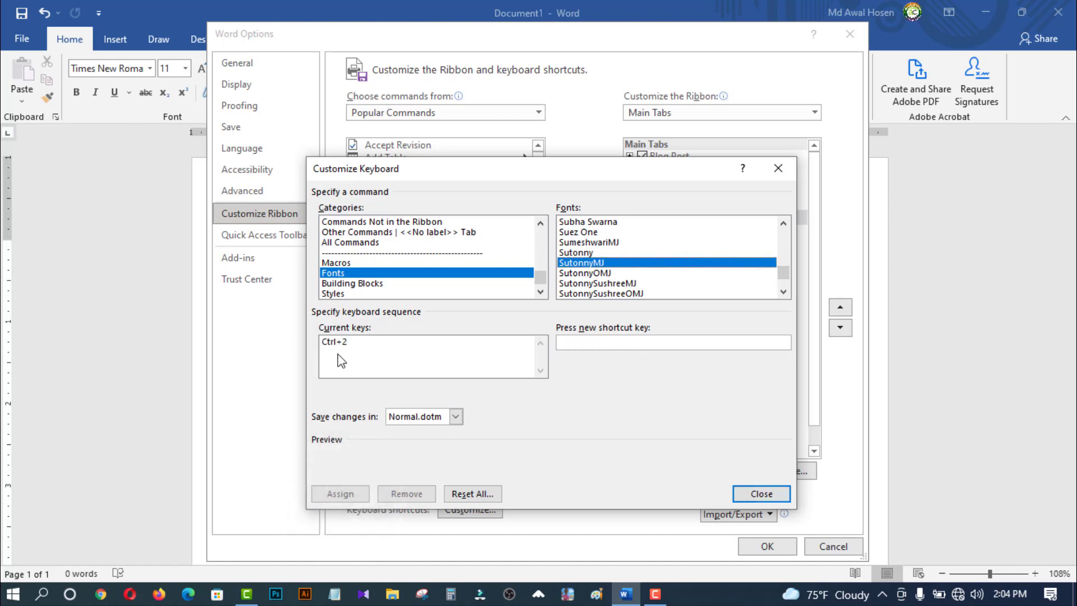
Close the dialogs and test switching between SutonnyMJ and Times New Roman on the blank page
click(763, 494)
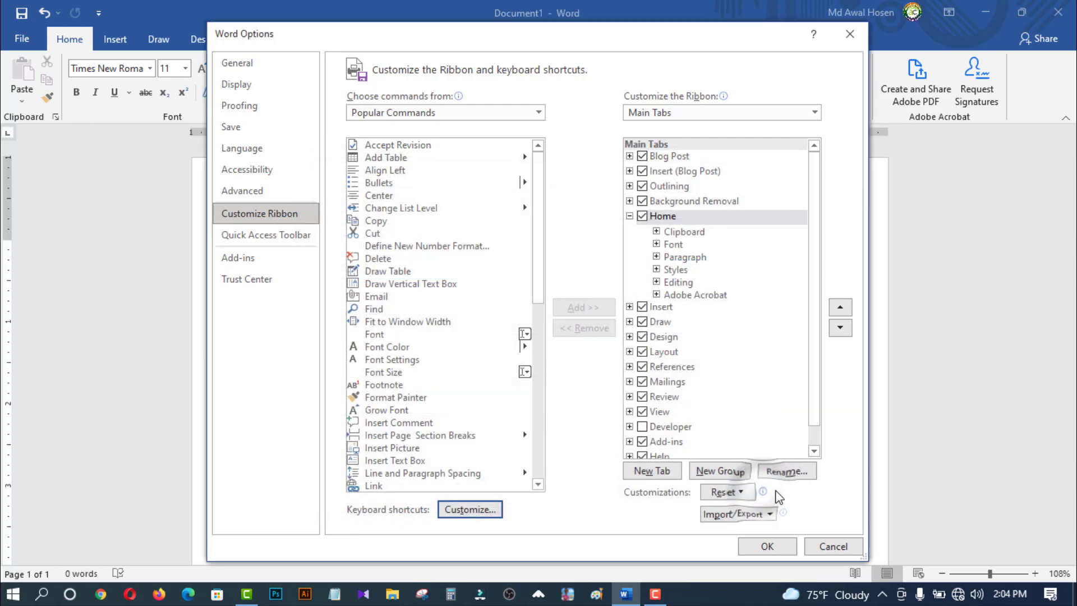
click(768, 546)
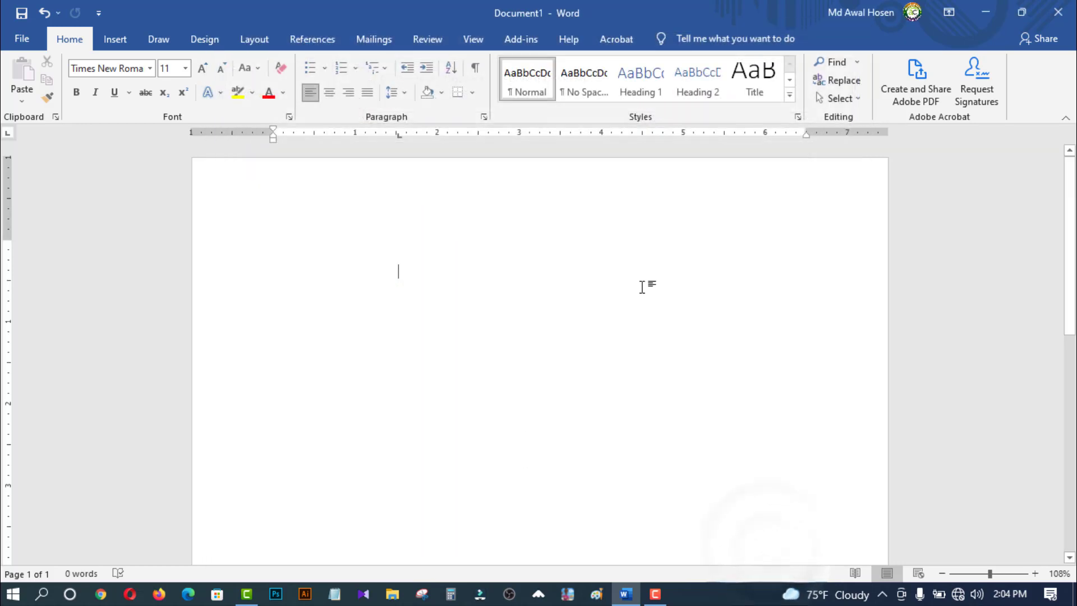
click(334, 243)
key(ctrl+alt+b)
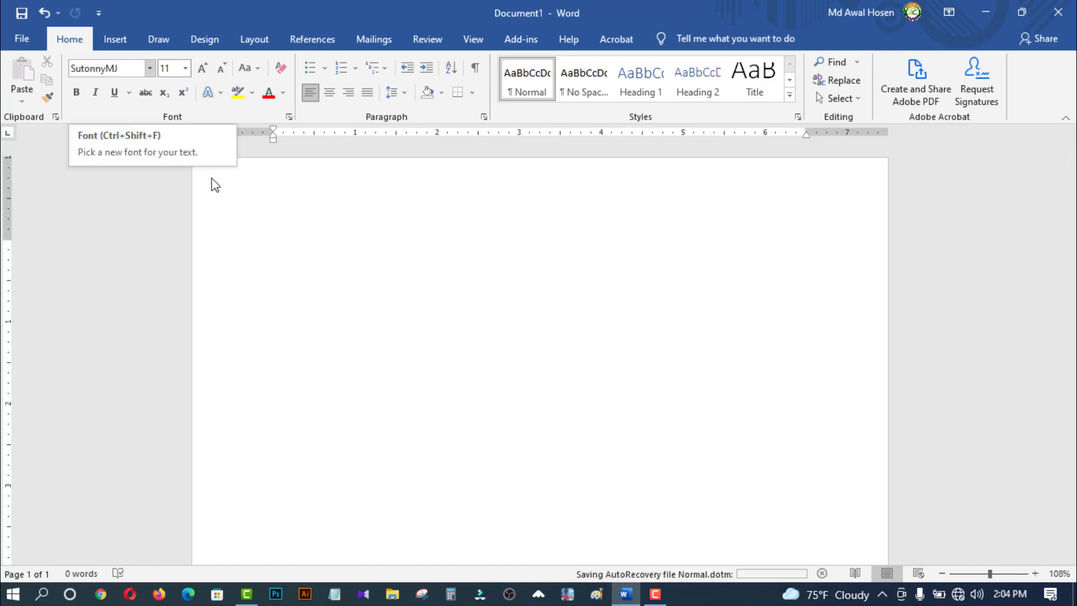
click(287, 245)
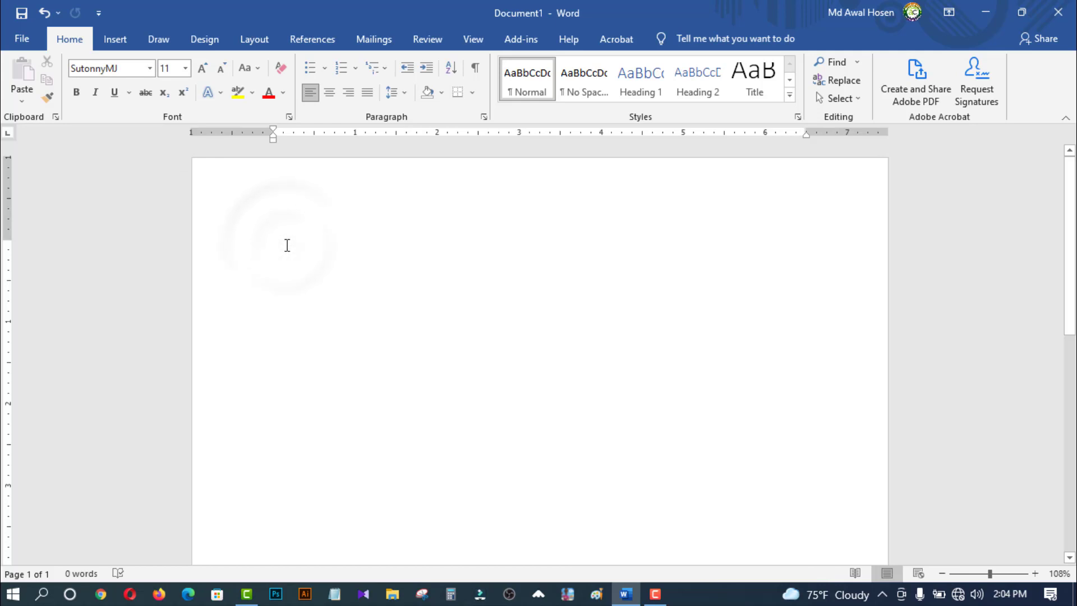
key(ctrl+alt+b)
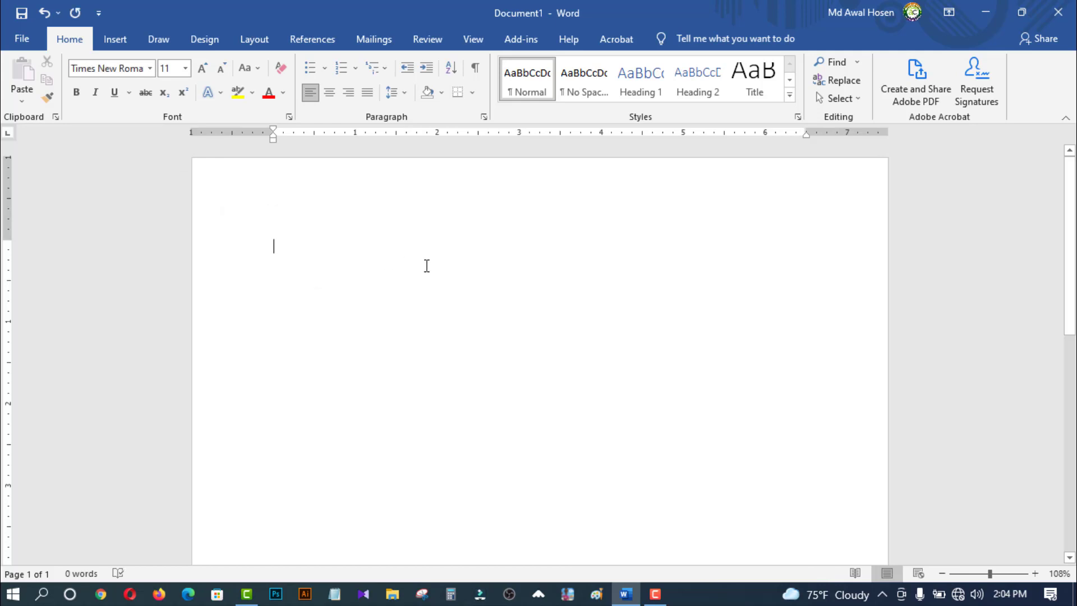
Change the text size from the Font Size list, working toward 72 pt
click(185, 68)
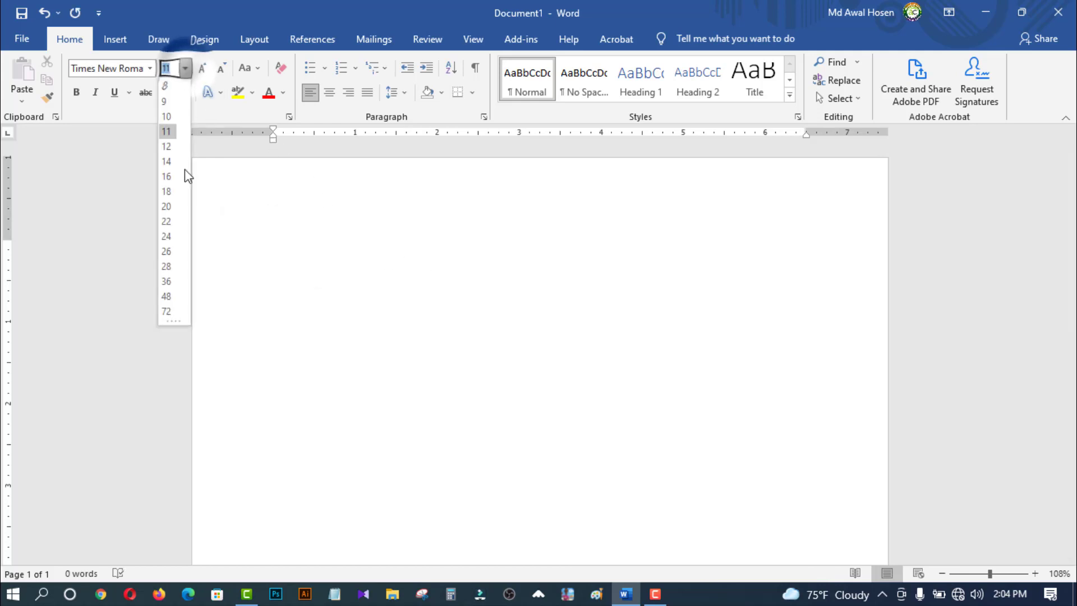
click(174, 272)
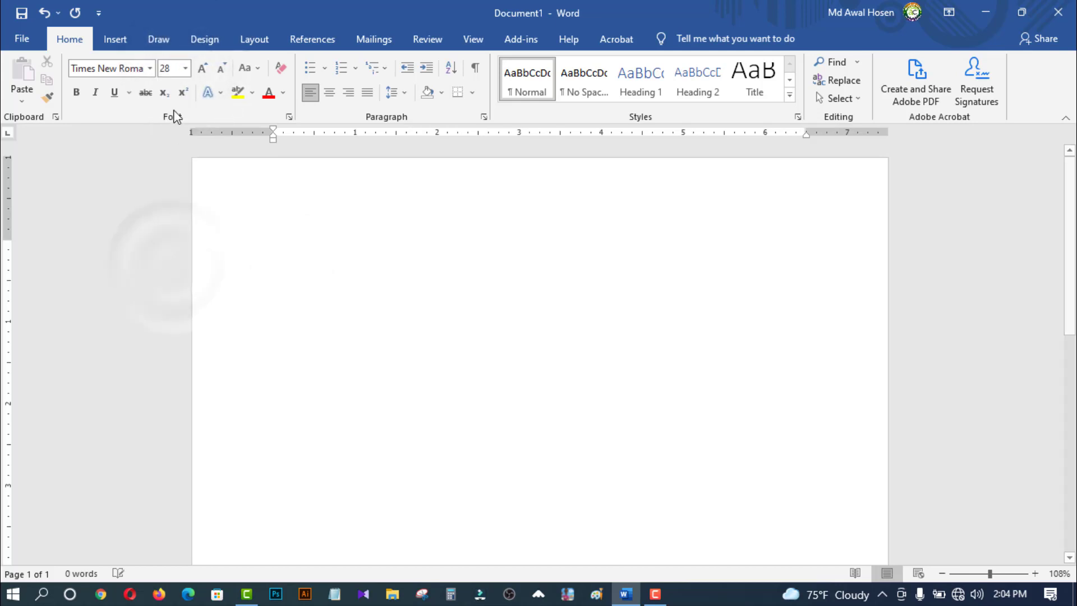
click(185, 68)
At 72 pt, type 'Bangla' in Times New Roman and 'বাংলা' (typed as evsjv) in SutonnyMJ, then switch back to Times New Roman
click(171, 309)
text(Bangl)
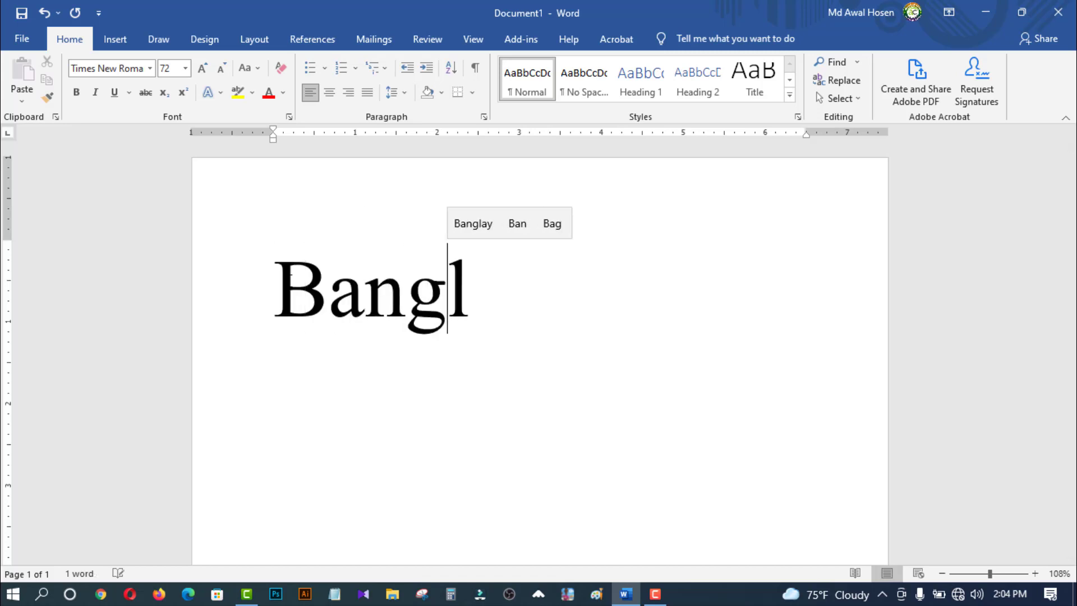
text(a)
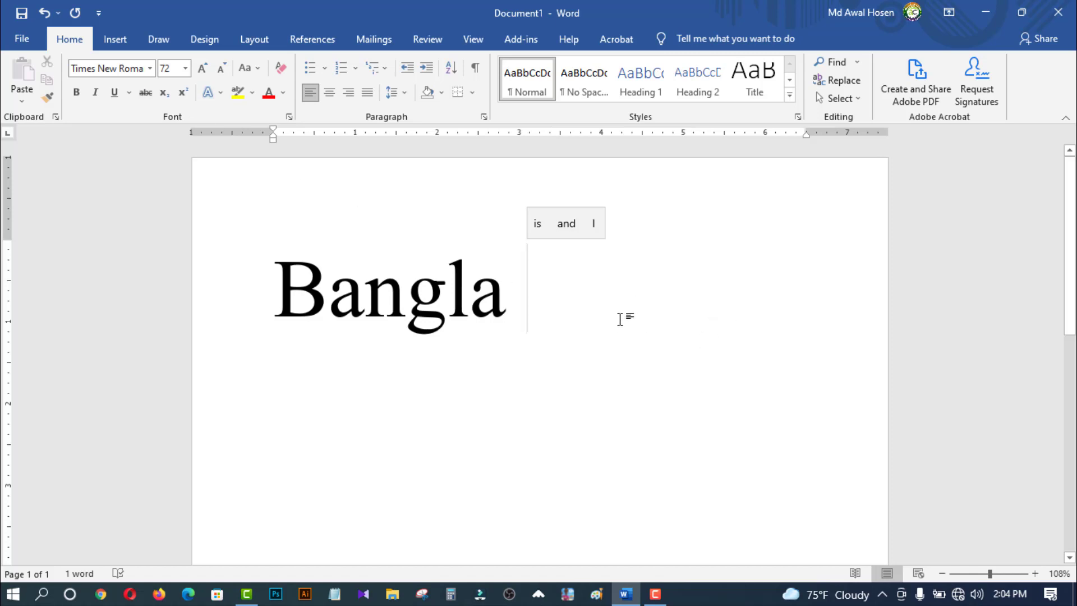
key(ctrl+alt+b)
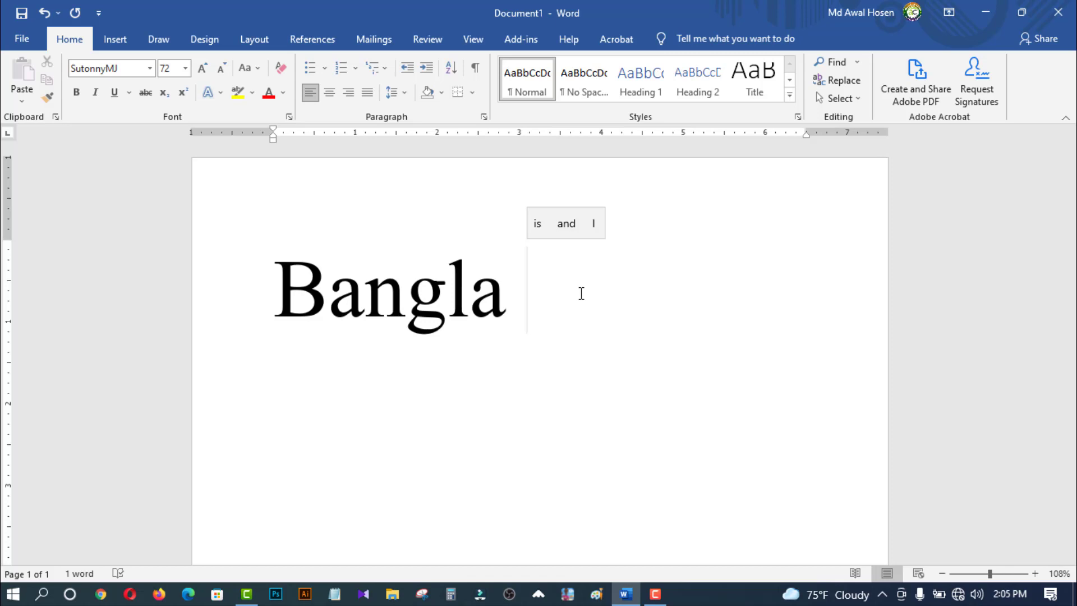
text(e)
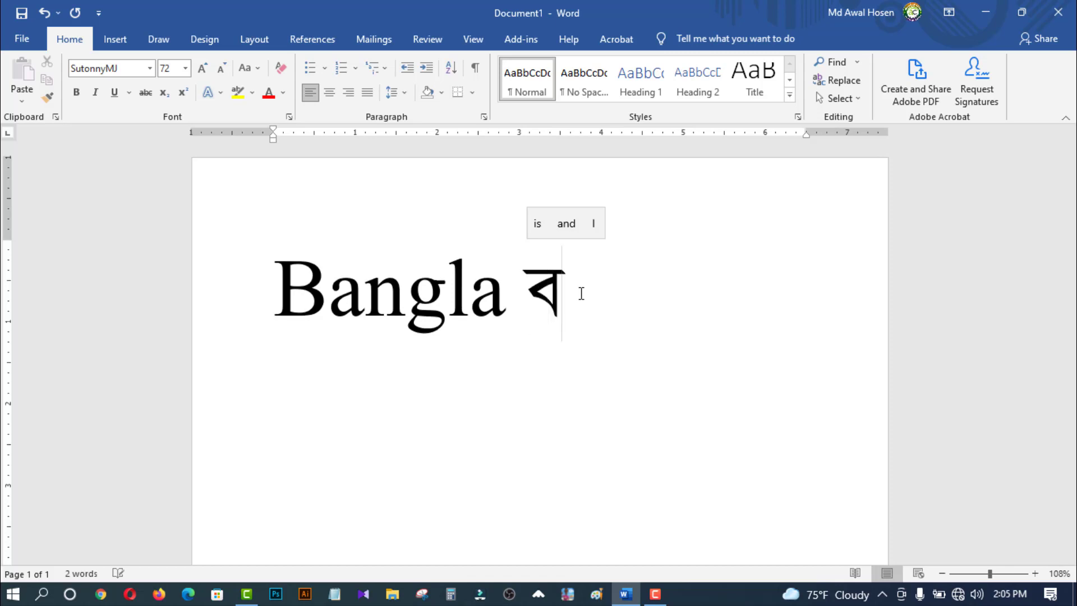
text(v)
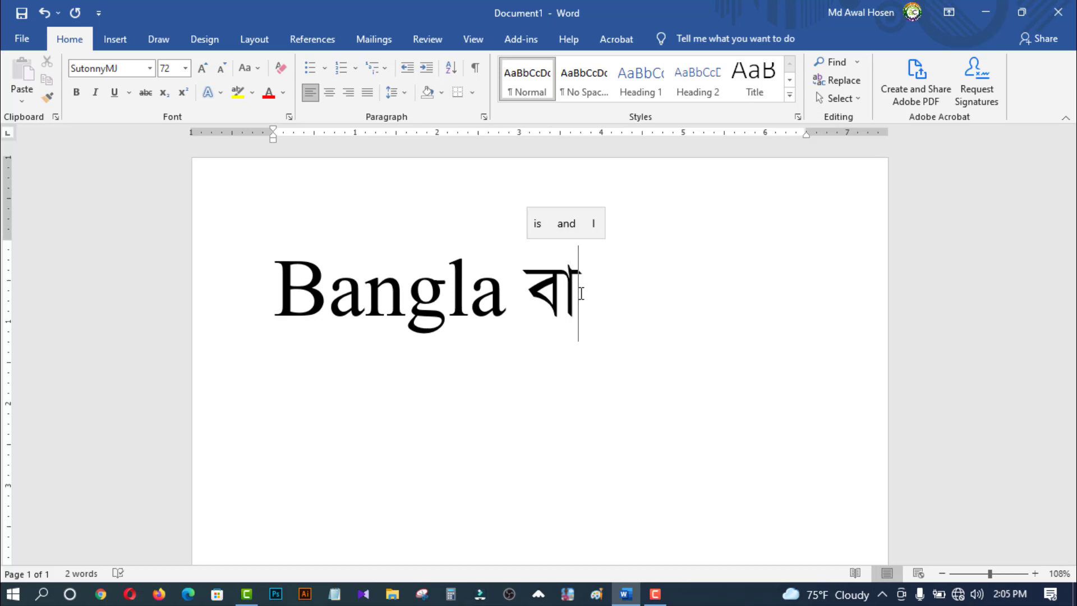
text(sj)
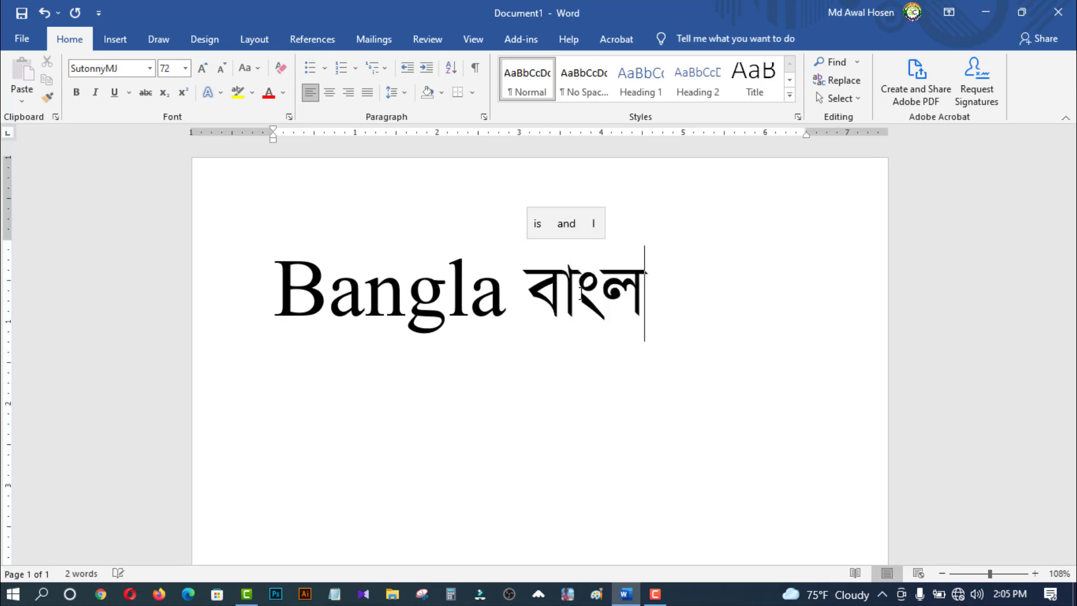
text(v)
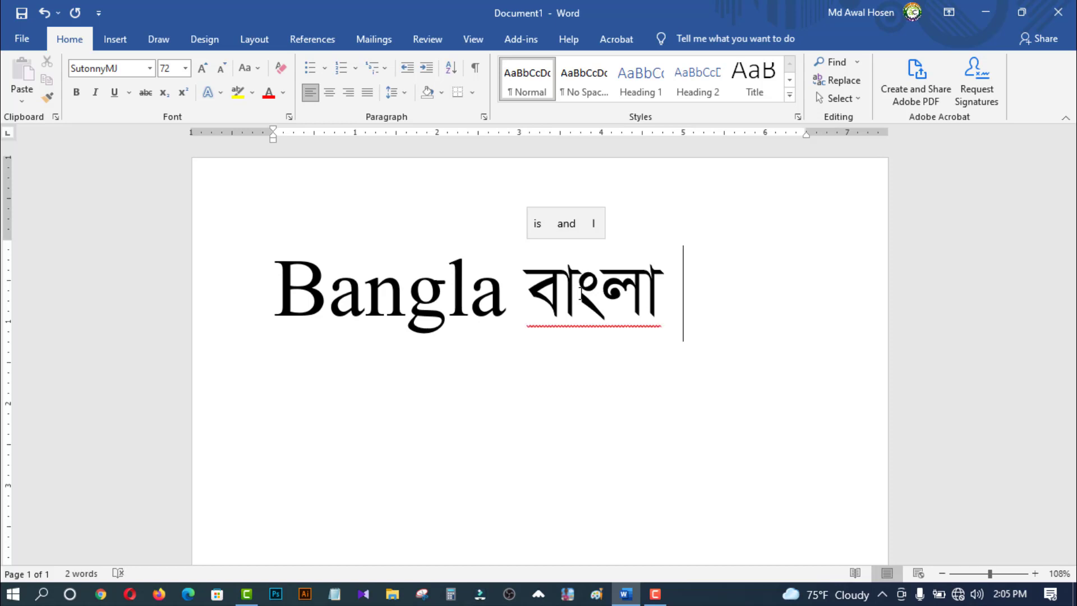
key(ctrl+alt+b)
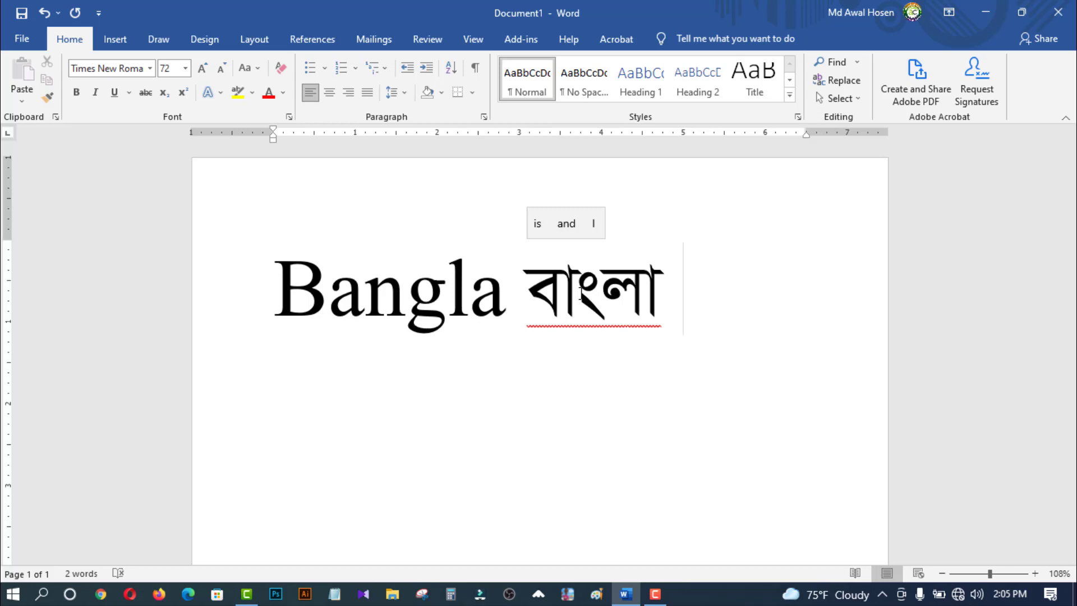
Clear the stray characters and type the English name in Times New Roman
text(©h,,)
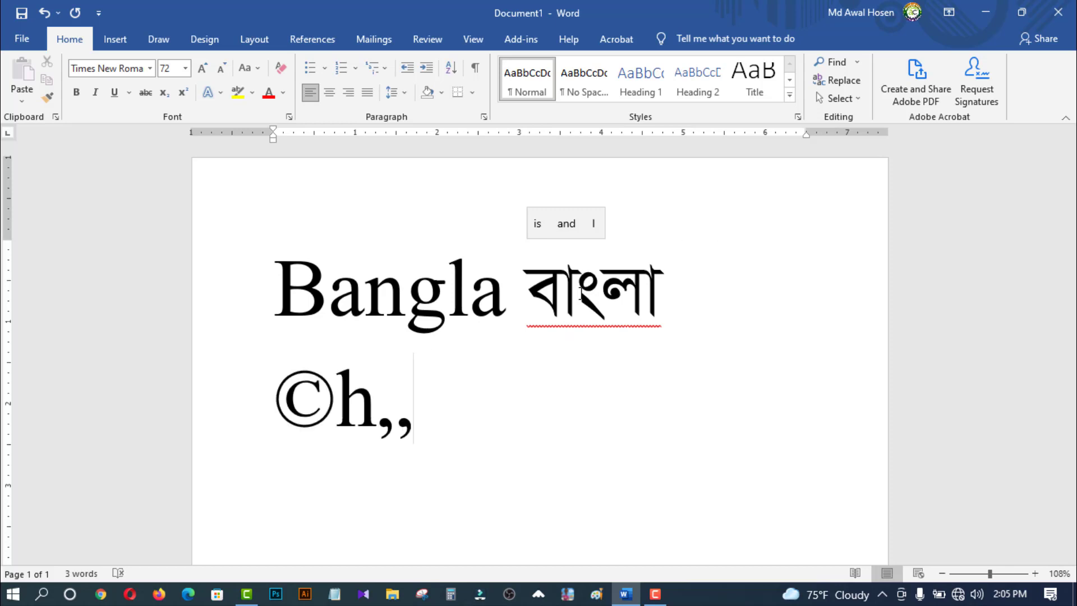
key(BackSpace)
key(BackSpace)
key(BackSpace)
key(BackSpace)
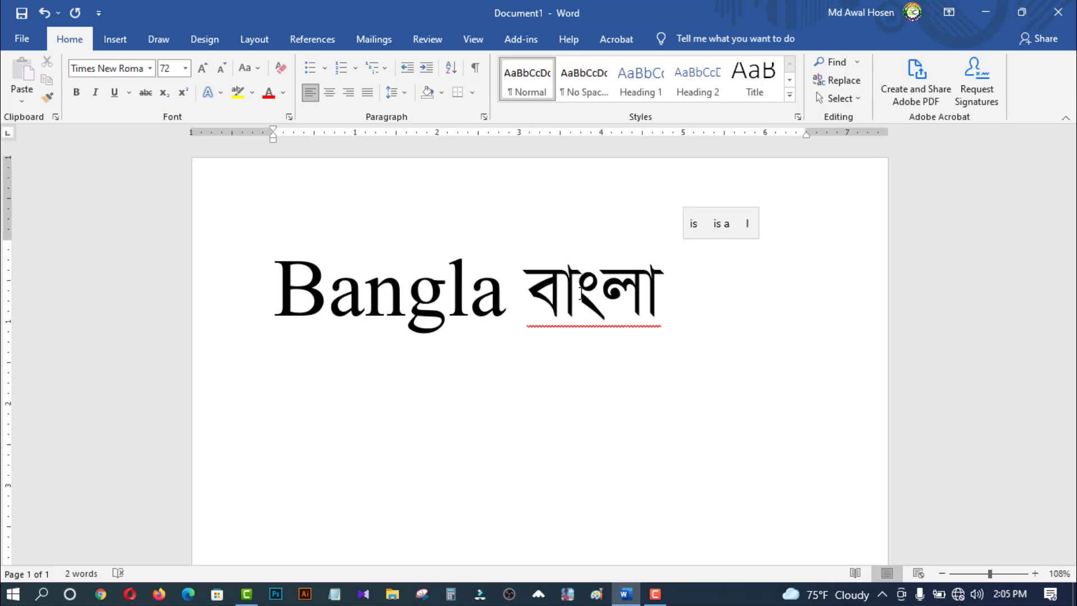
text(Awa)
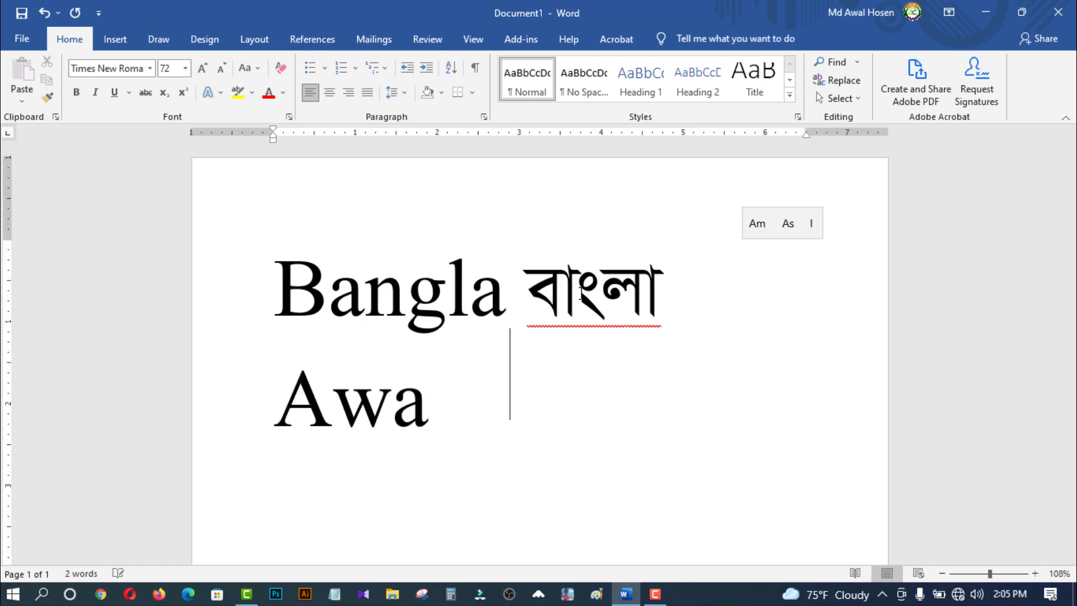
text(l)
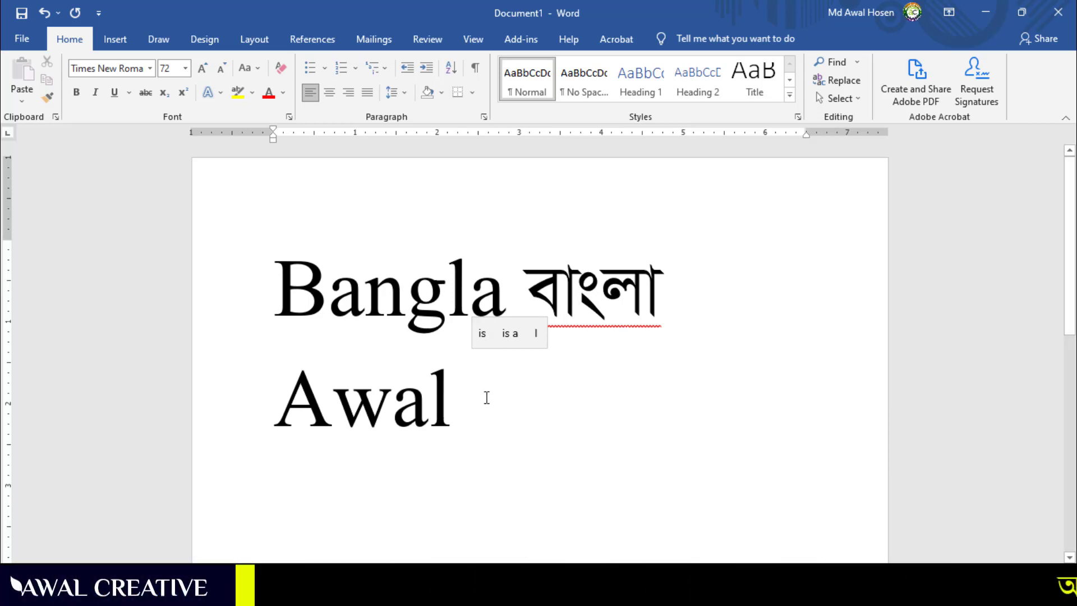
Type the same name in Bangla in SutonnyMJ, fixing a mistyped letter, then select 'Ba' to check its font
key(ctrl+alt+b)
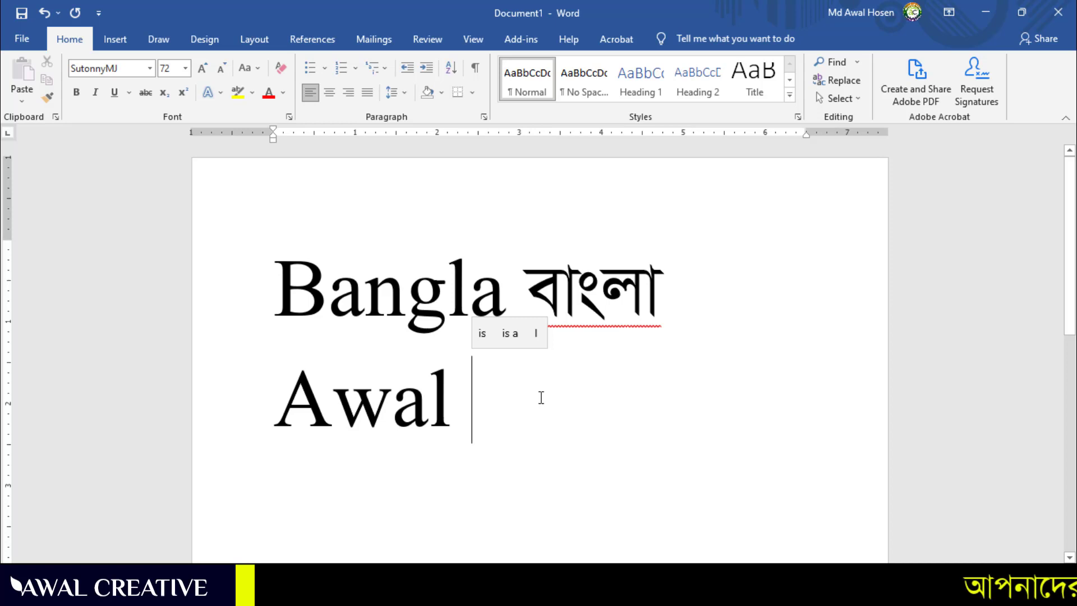
text(আ)
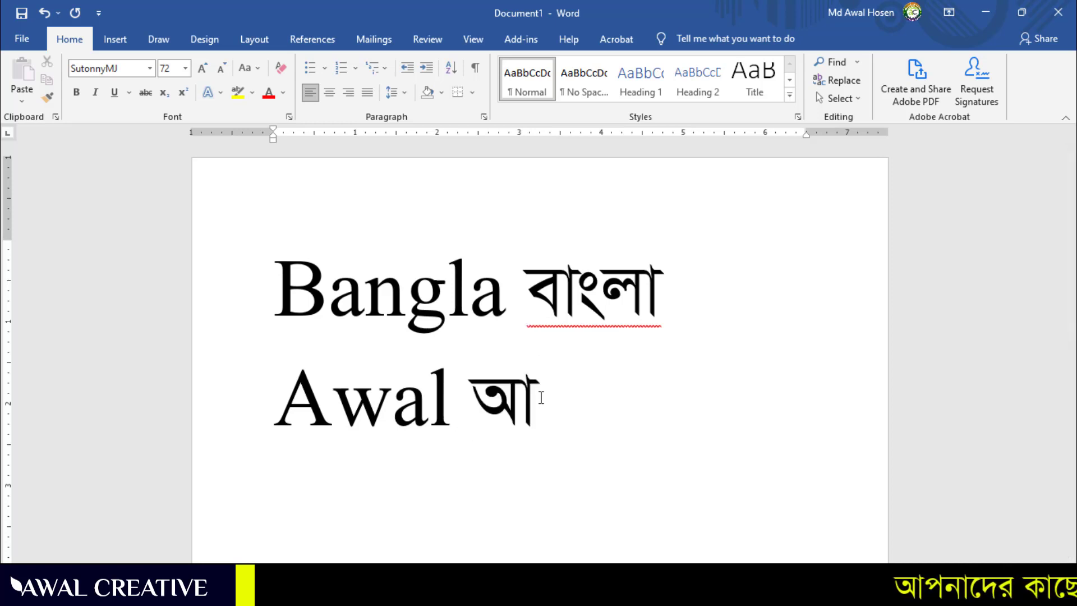
text(ও)
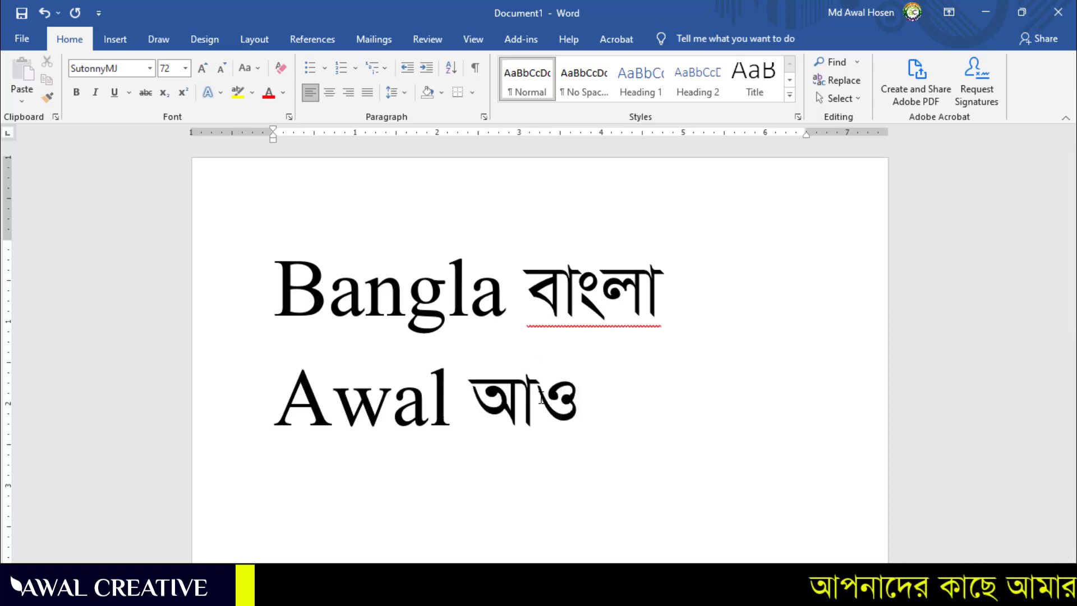
text(ড)
key(BackSpace)
text(য়)
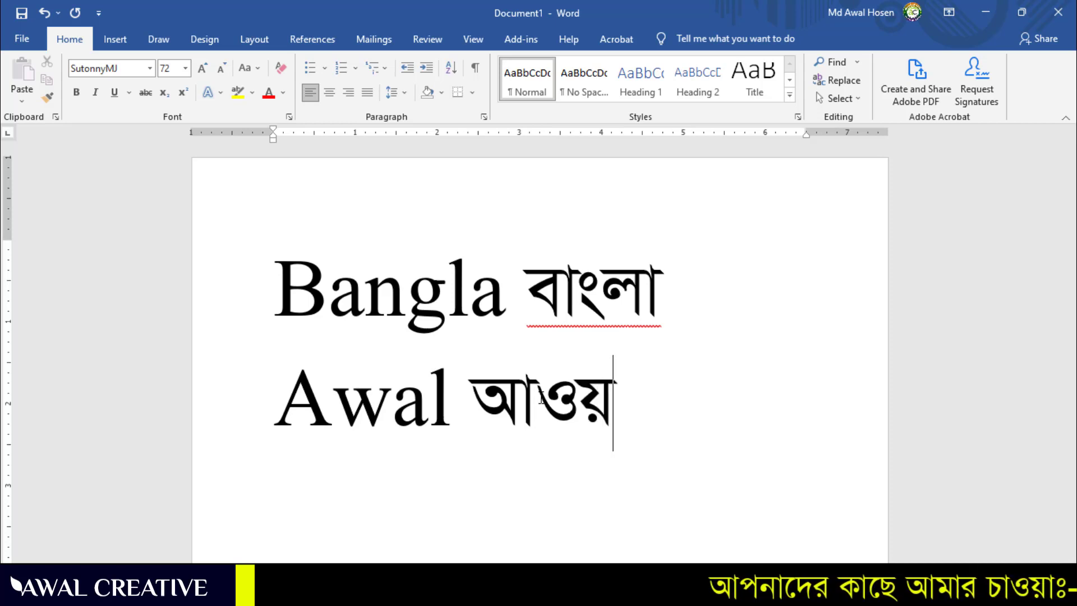
text(াল)
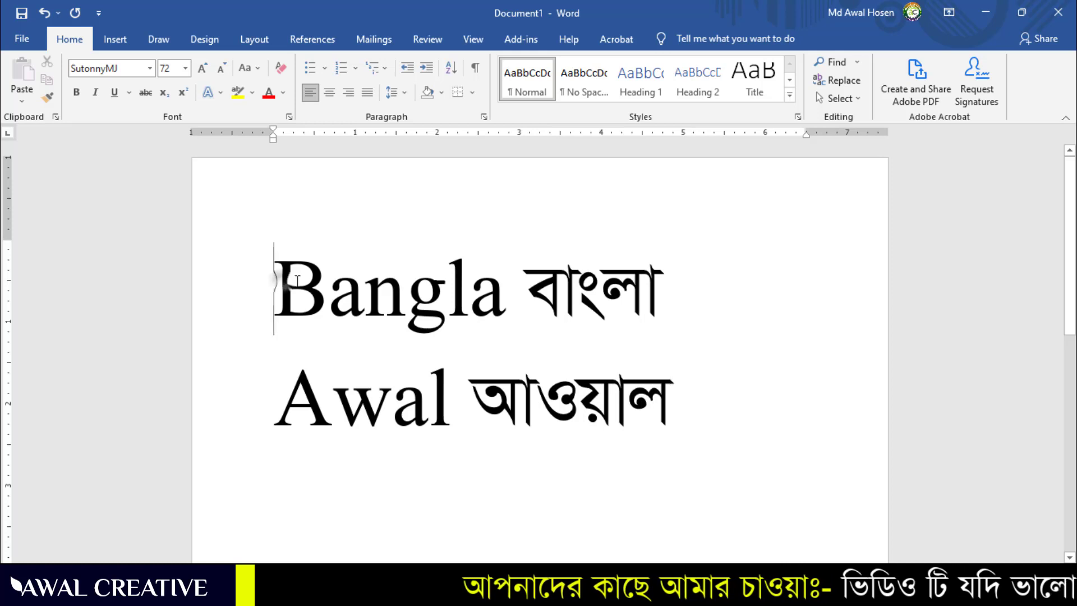
drag(275, 281, 364, 291)
click(707, 393)
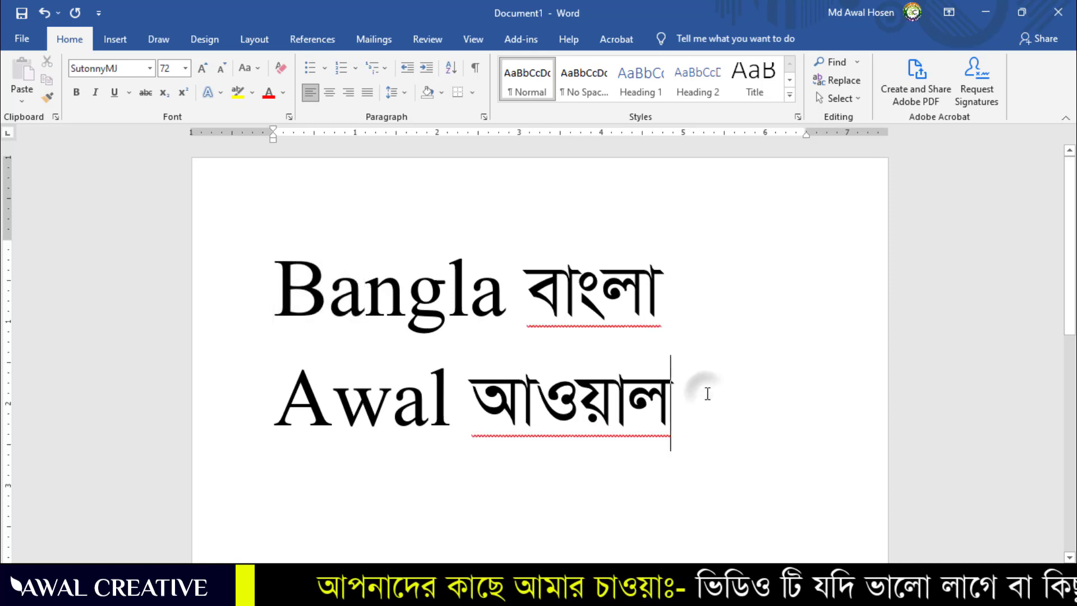